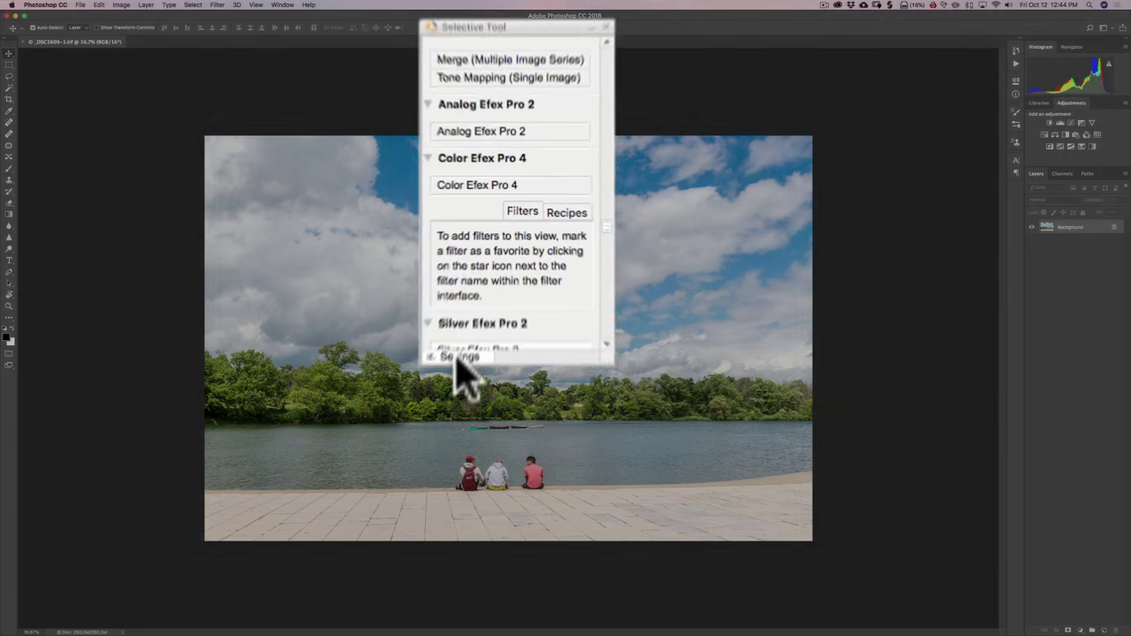
# Step: Review the Selective Tool launch and apply-filter options, then cancel without saving changes
pyautogui.click(490, 262)
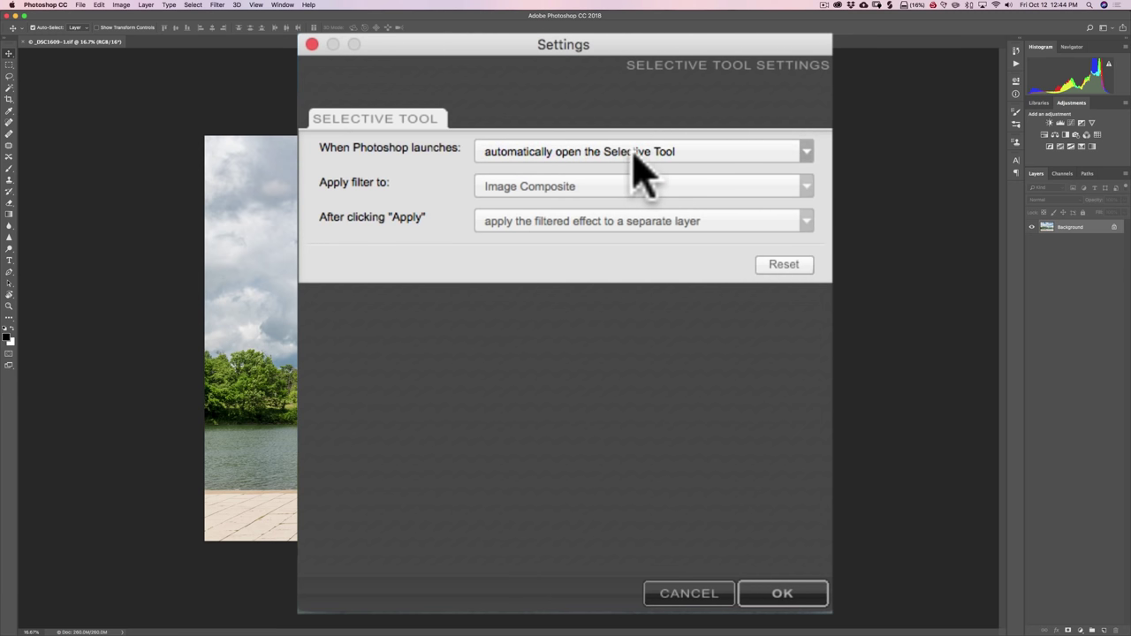
pyautogui.click(804, 150)
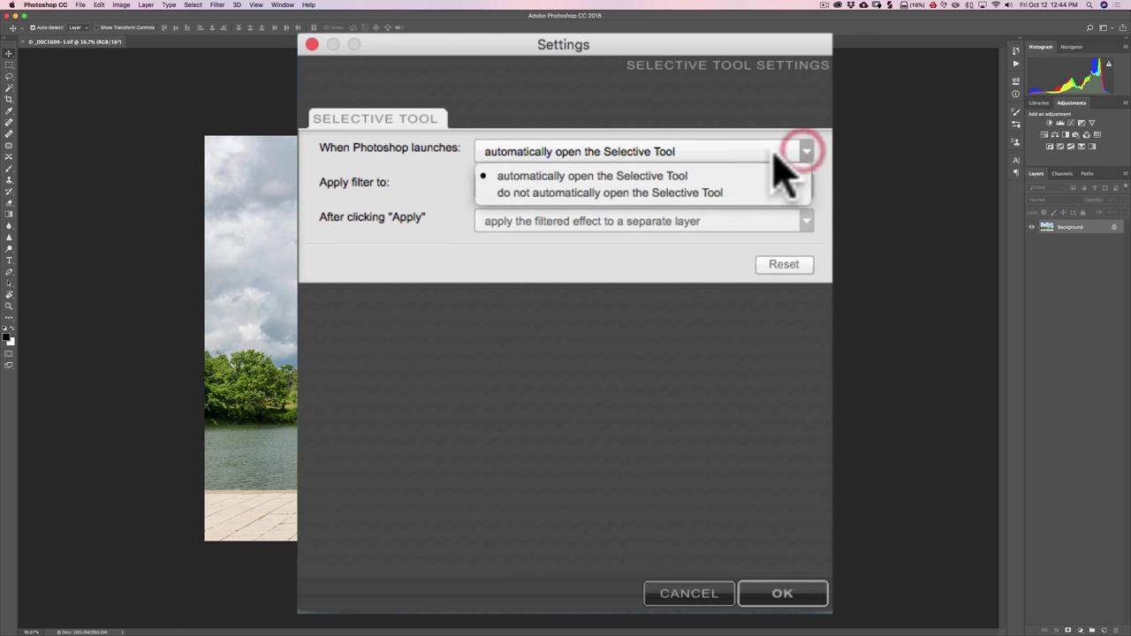
pyautogui.click(719, 109)
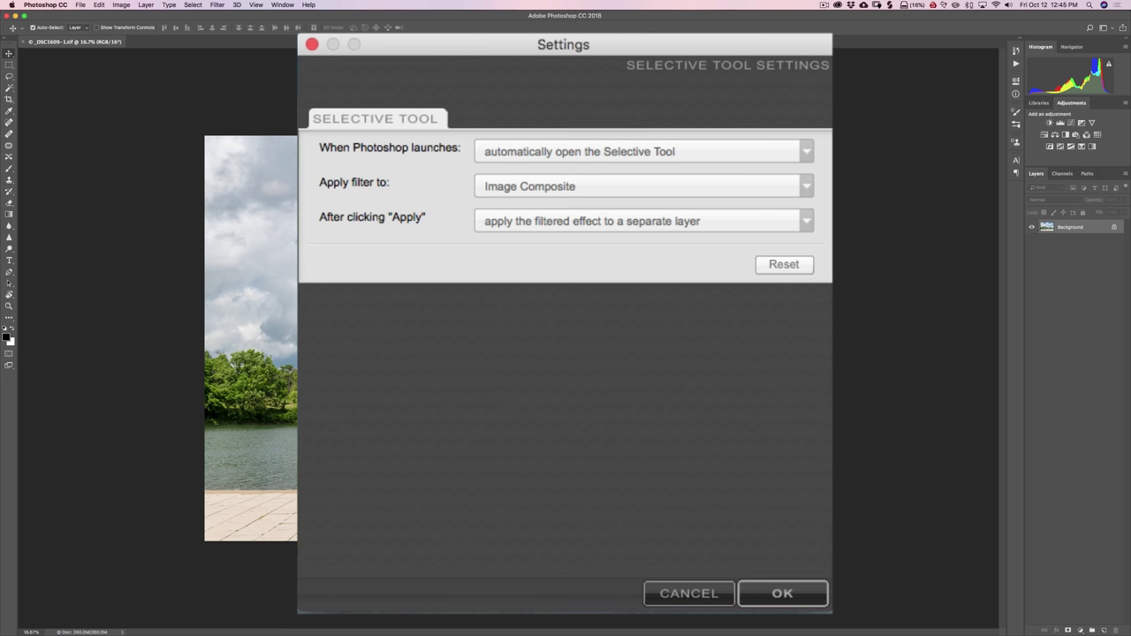
pyautogui.click(807, 185)
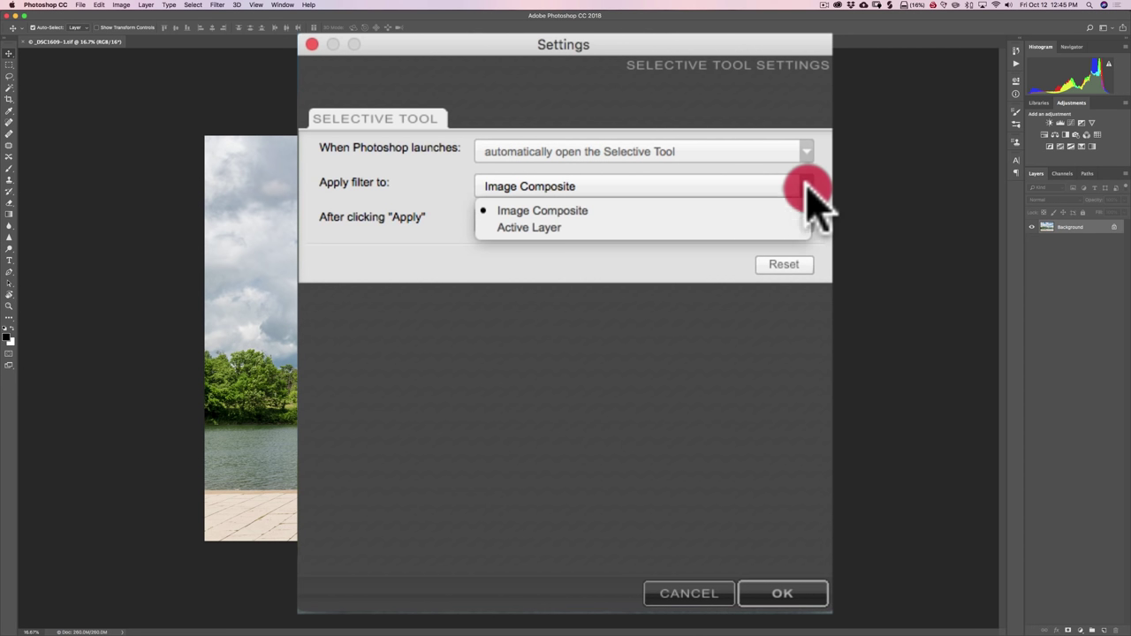
pyautogui.click(555, 231)
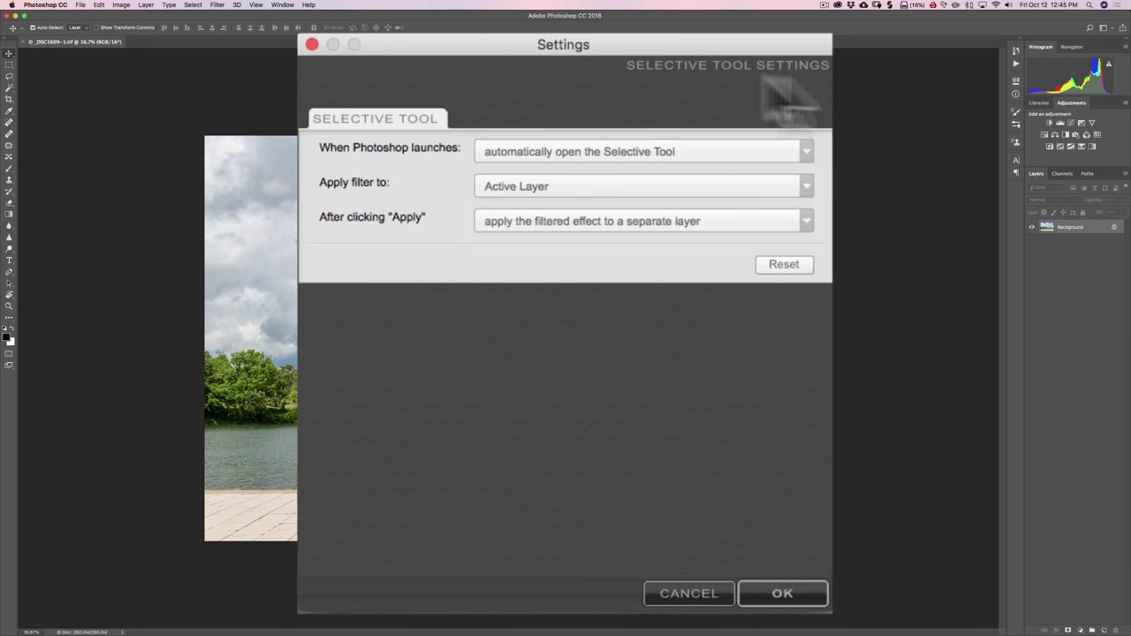
pyautogui.click(681, 592)
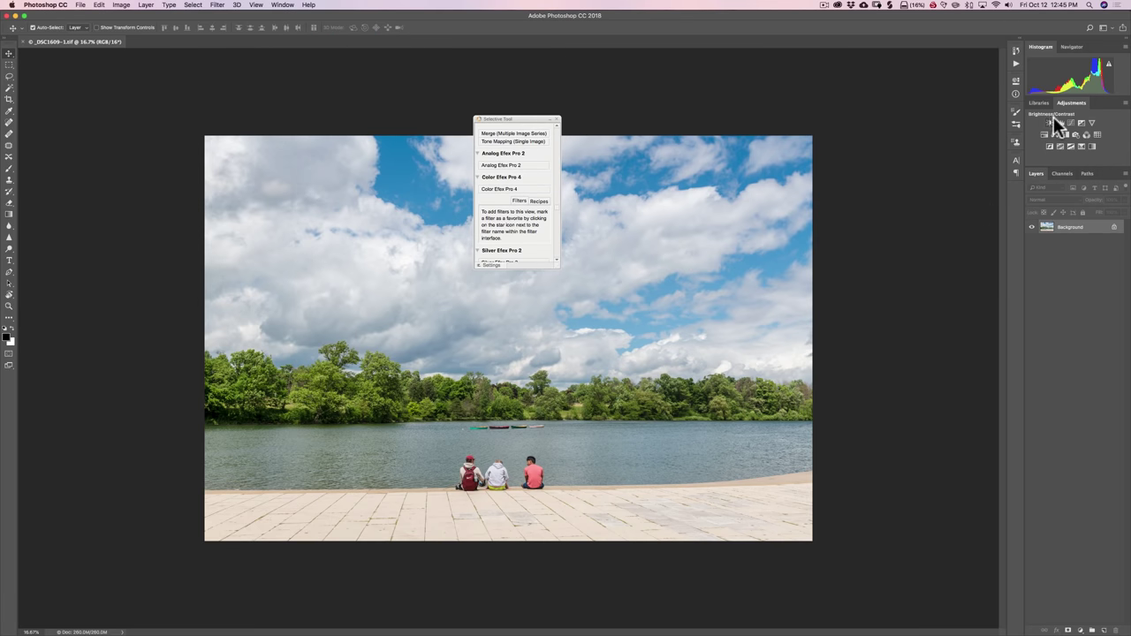
# Step: Add a Levels adjustment layer and set Selective Tool filters to apply to the Active Layer
pyautogui.click(1061, 122)
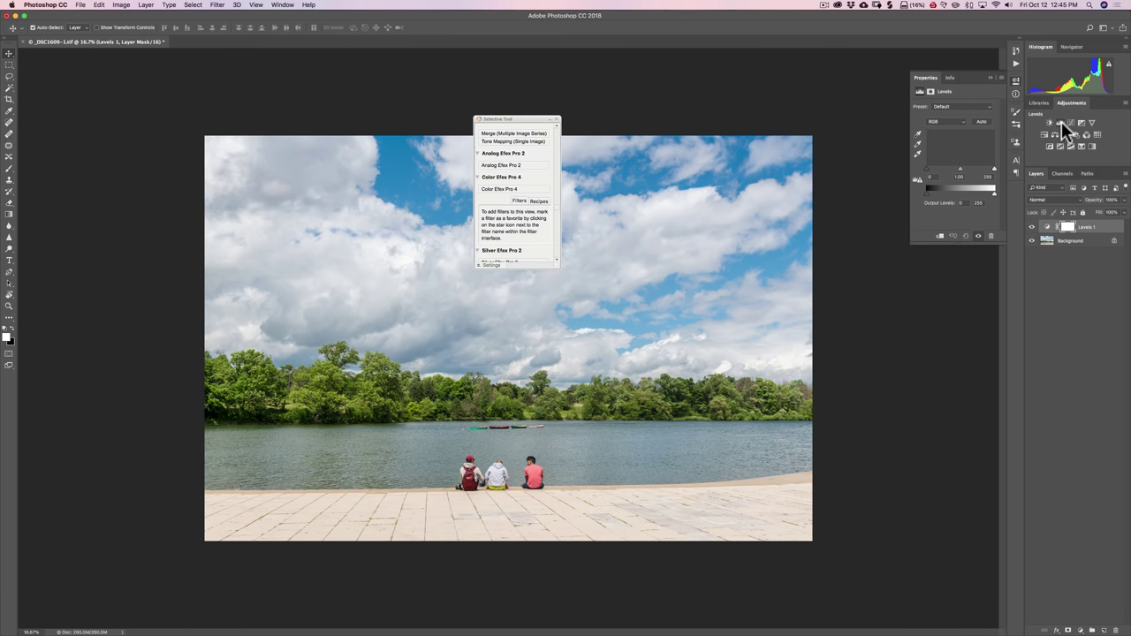
pyautogui.click(991, 78)
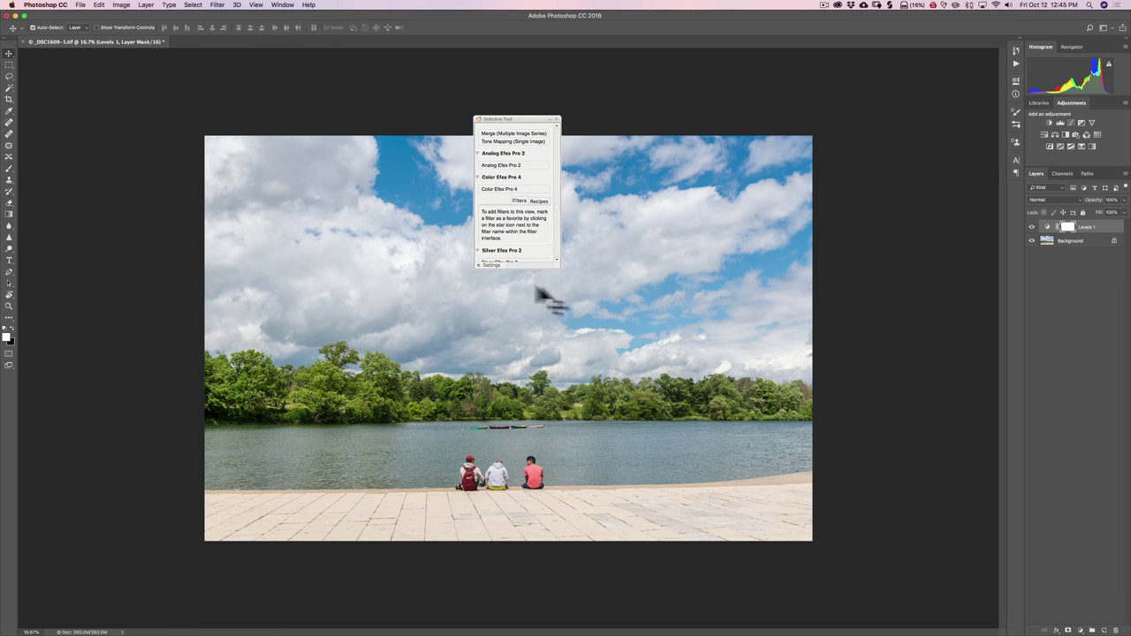
pyautogui.click(487, 265)
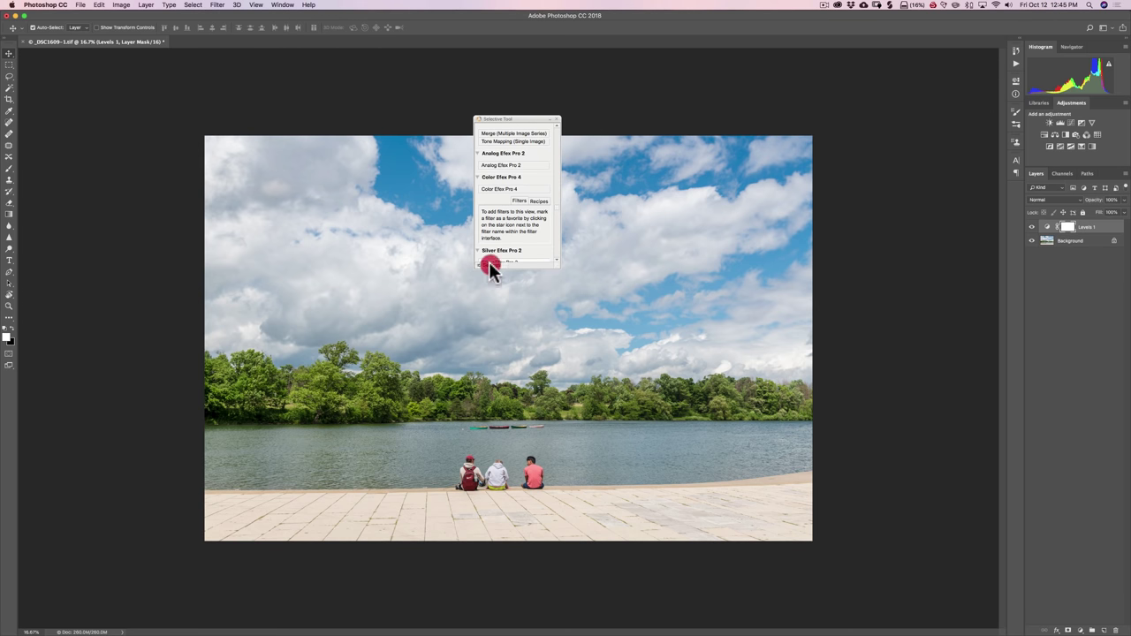
pyautogui.click(556, 269)
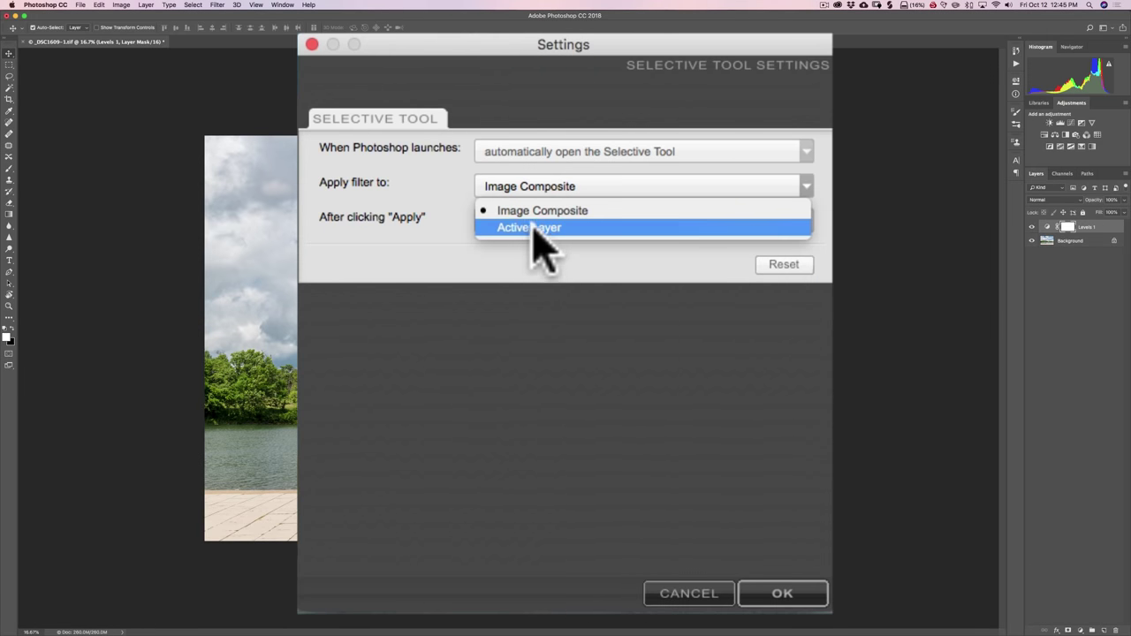
pyautogui.click(532, 232)
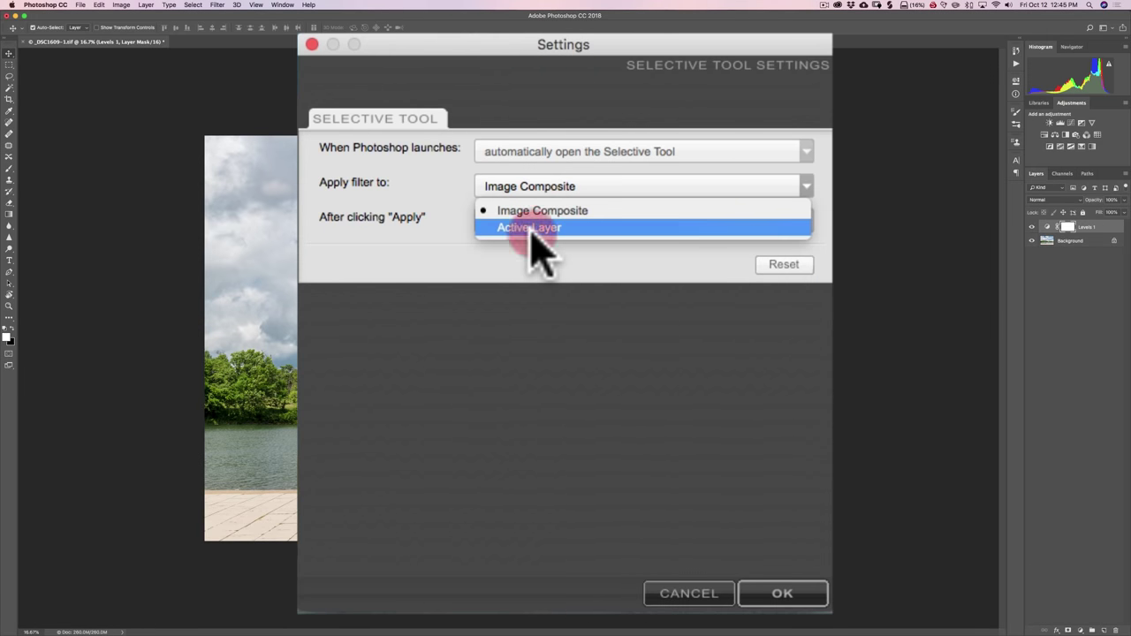
pyautogui.click(767, 594)
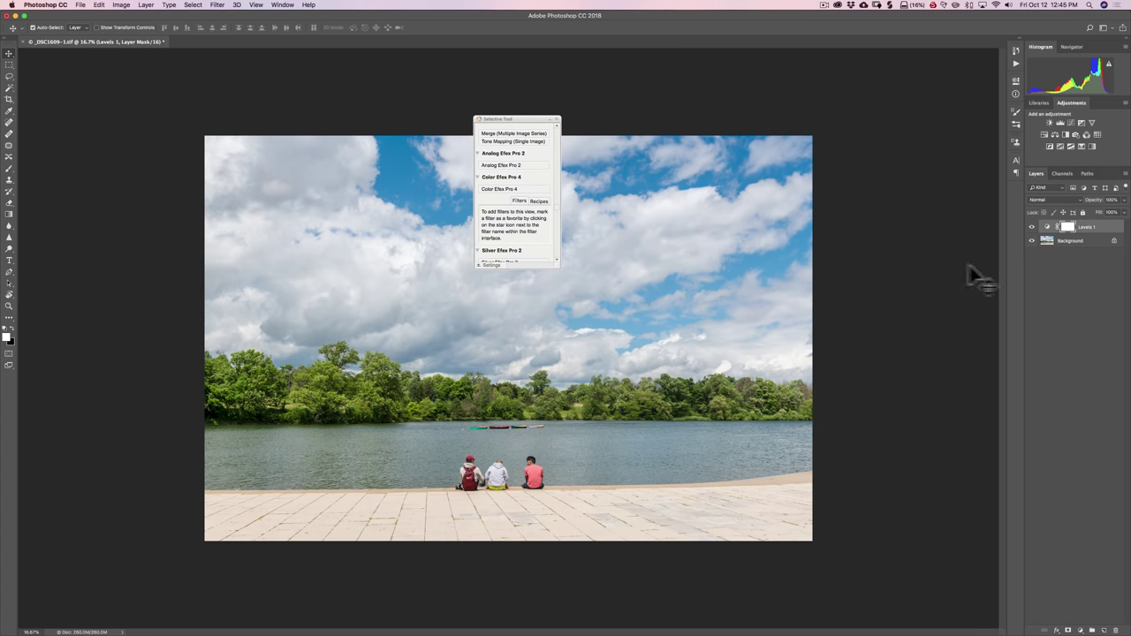
pyautogui.click(1090, 241)
pyautogui.click(1081, 229)
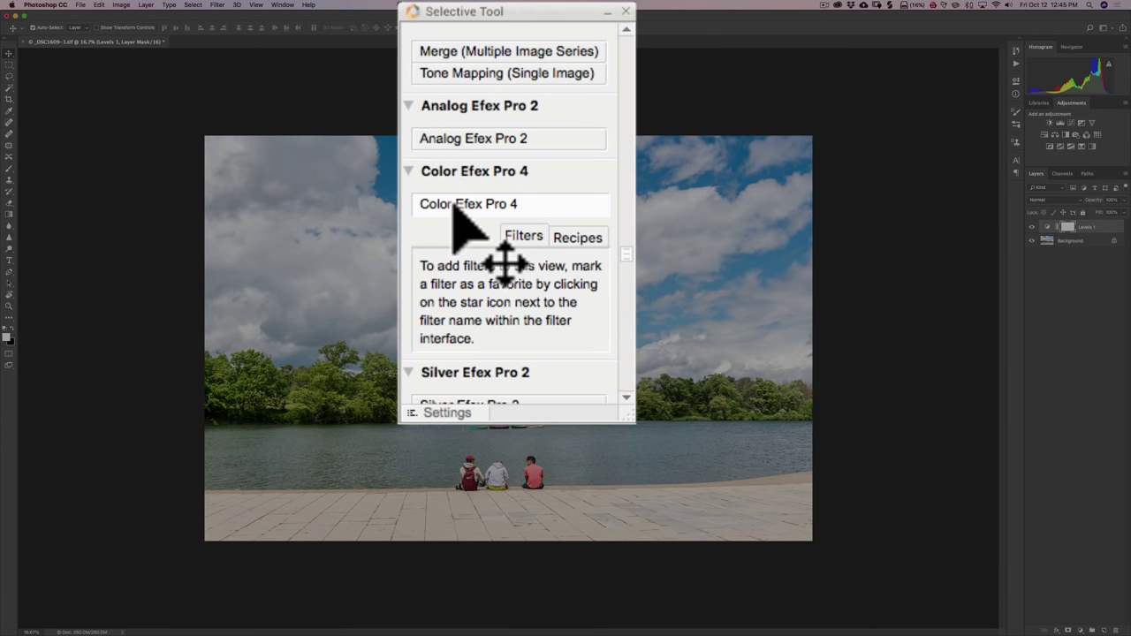
pyautogui.click(490, 187)
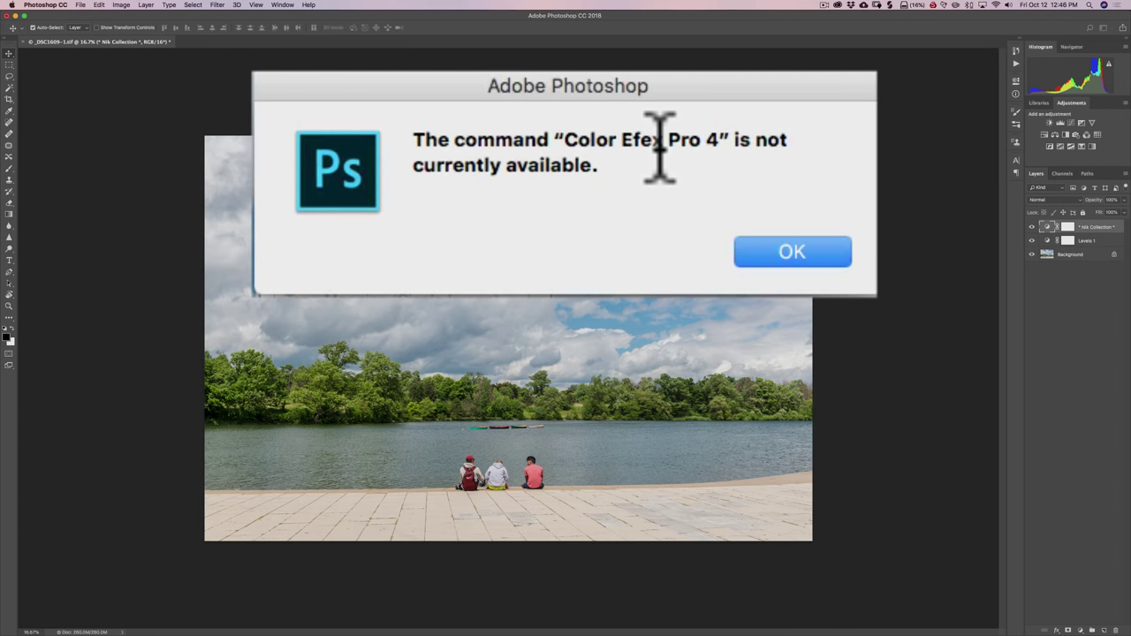
pyautogui.click(632, 212)
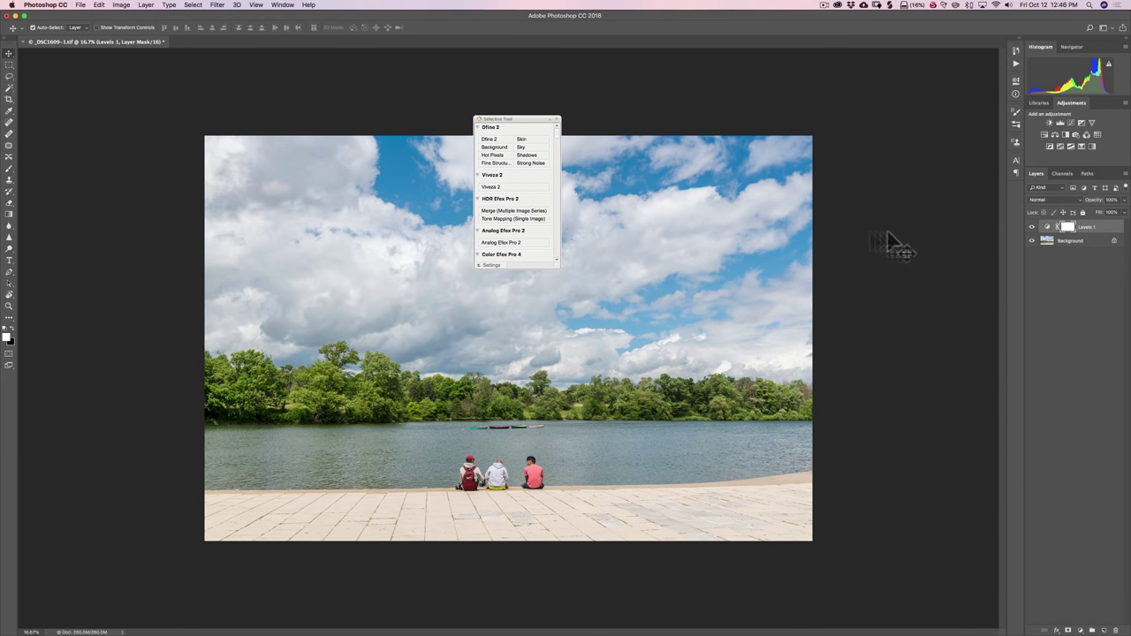
# Step: Switch the Selective Tool's Apply filter to option to Image Composite and confirm
pyautogui.click(486, 263)
pyautogui.click(546, 266)
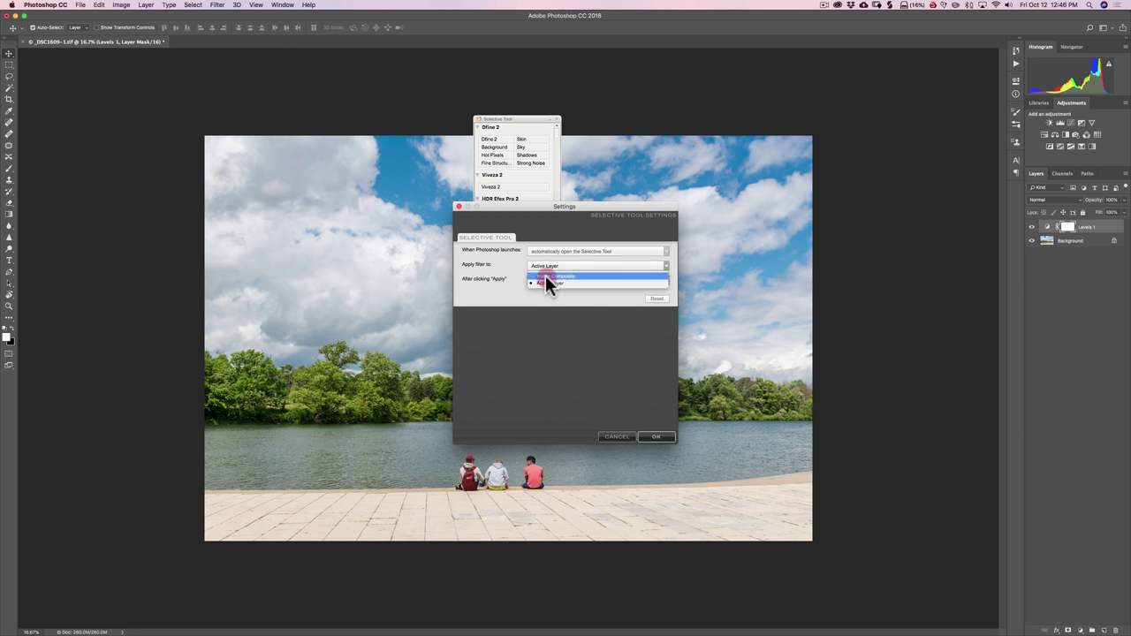
pyautogui.click(545, 275)
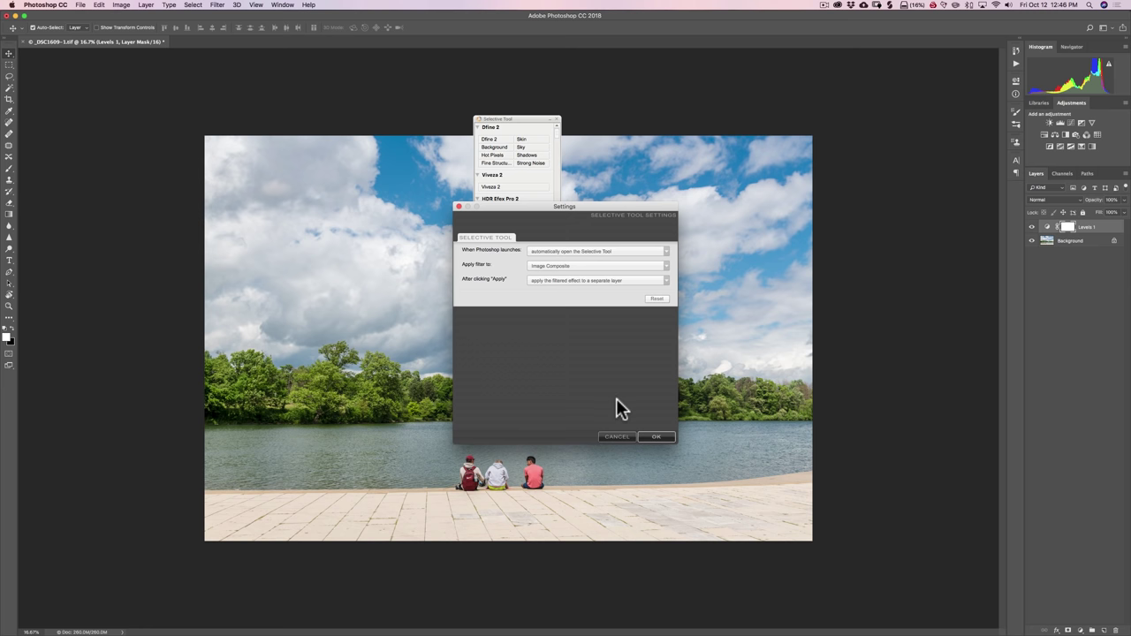
pyautogui.click(652, 436)
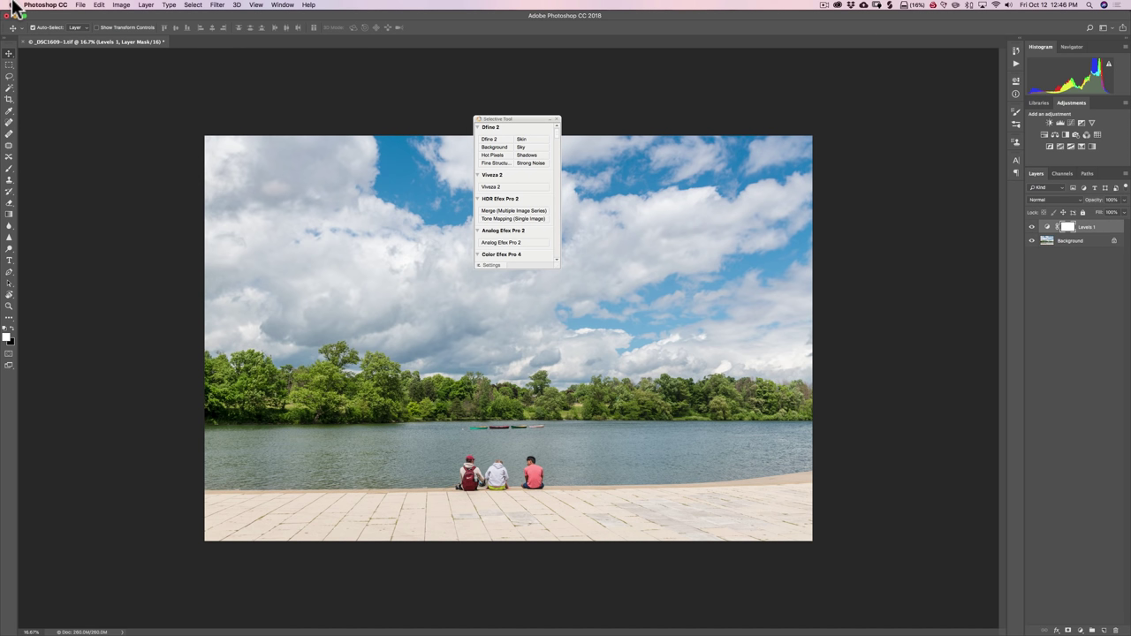
# Step: Select the Background layer and check that the Nik Collection filters are listed under Filter
pyautogui.click(217, 5)
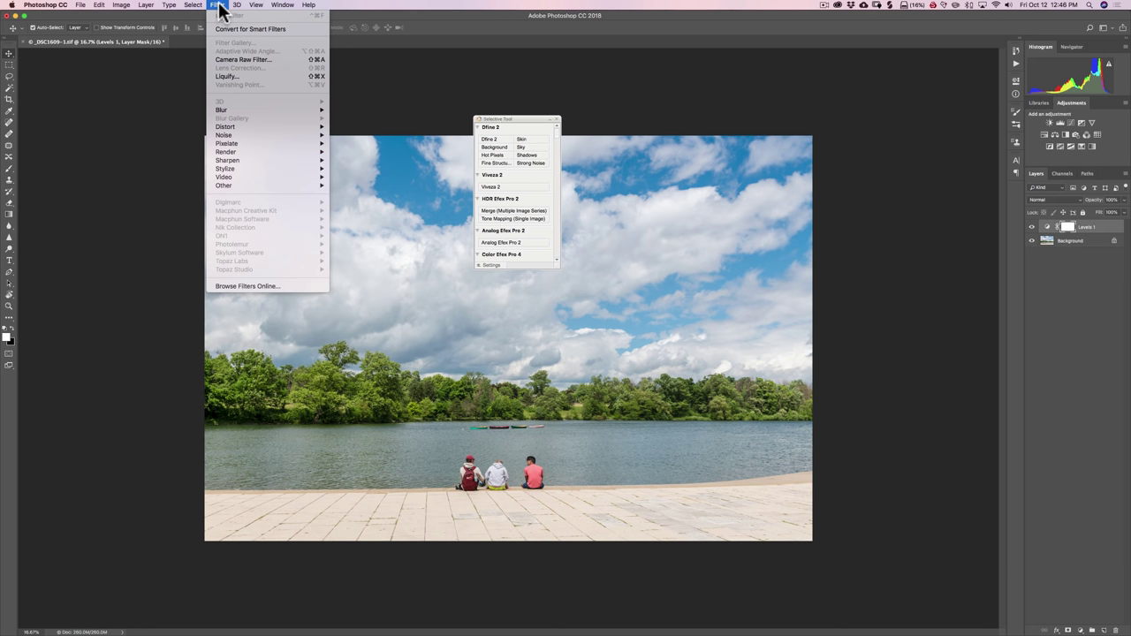
pyautogui.click(347, 6)
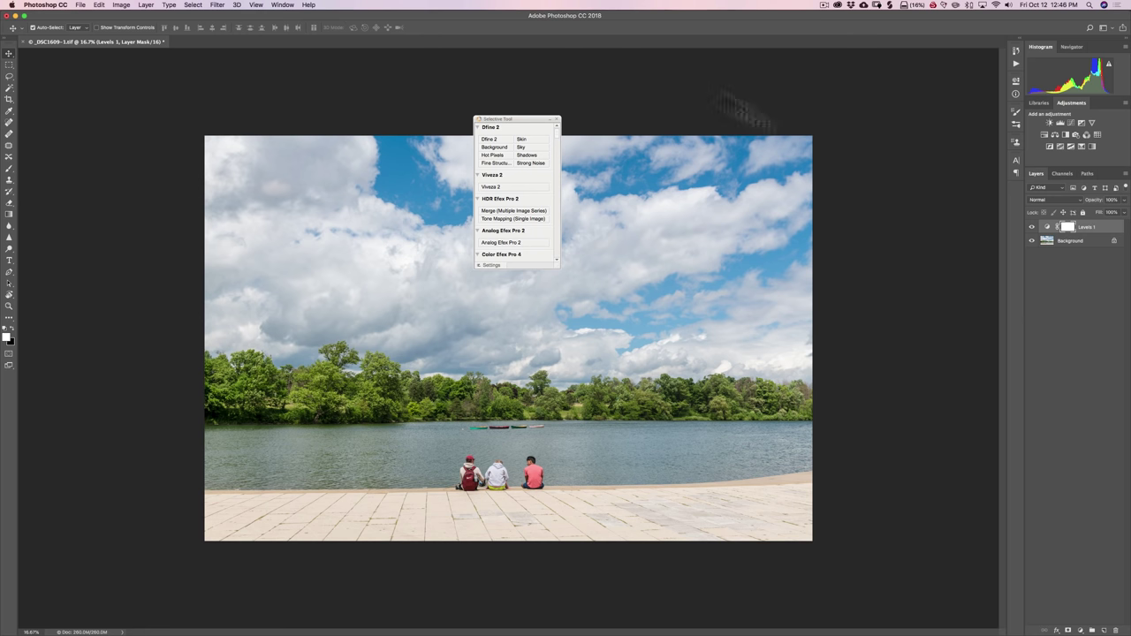
pyautogui.click(1073, 242)
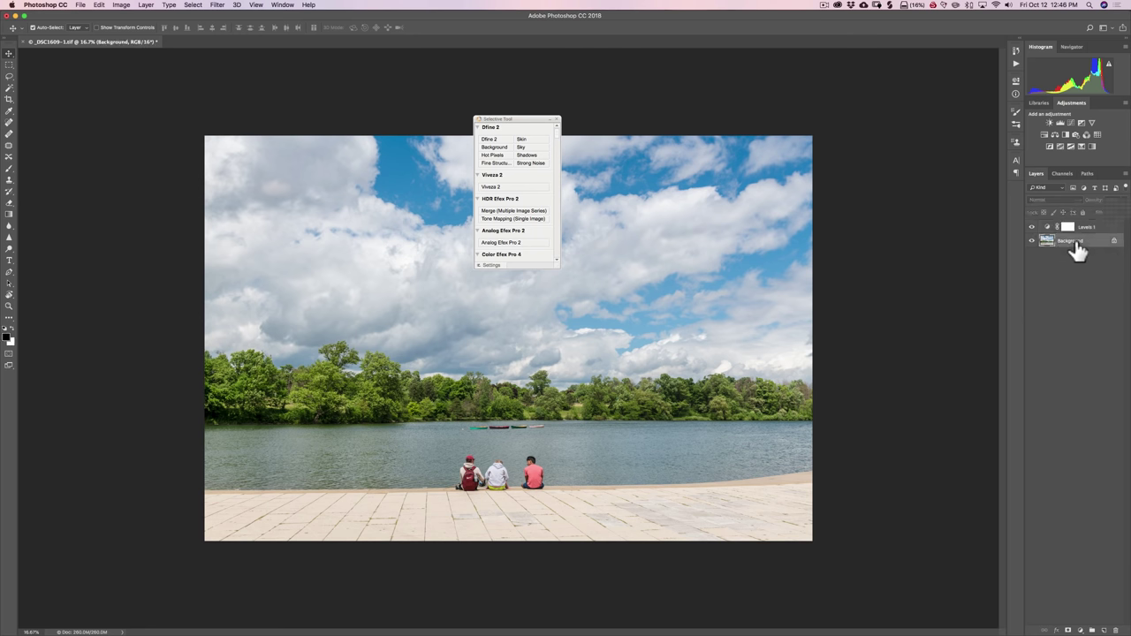
pyautogui.click(217, 5)
pyautogui.moveTo(234, 230)
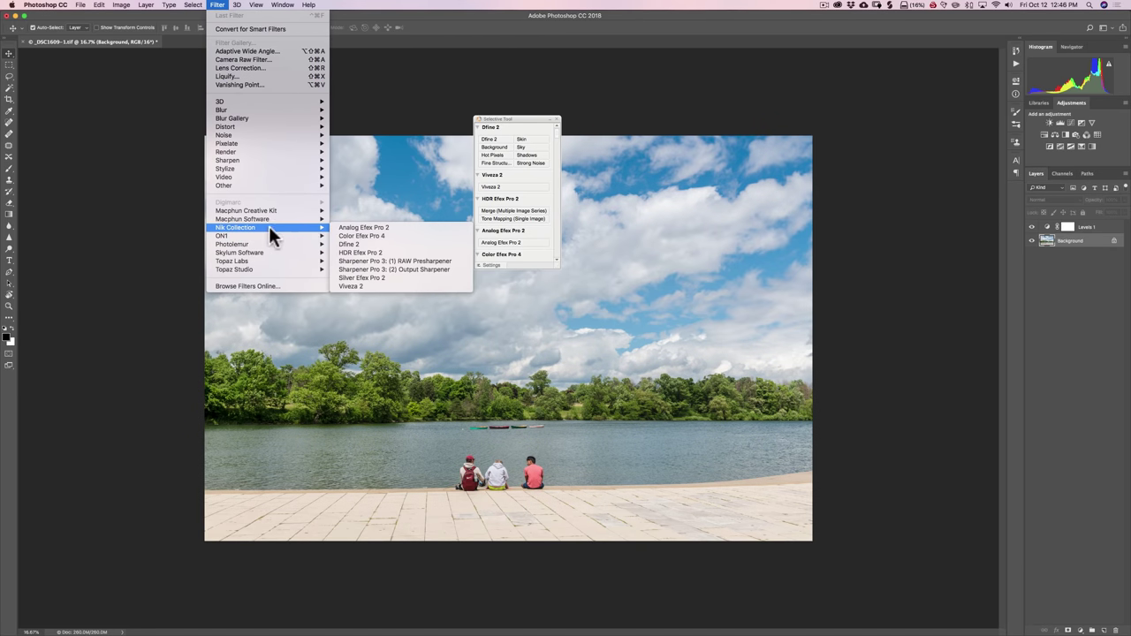
pyautogui.click(371, 10)
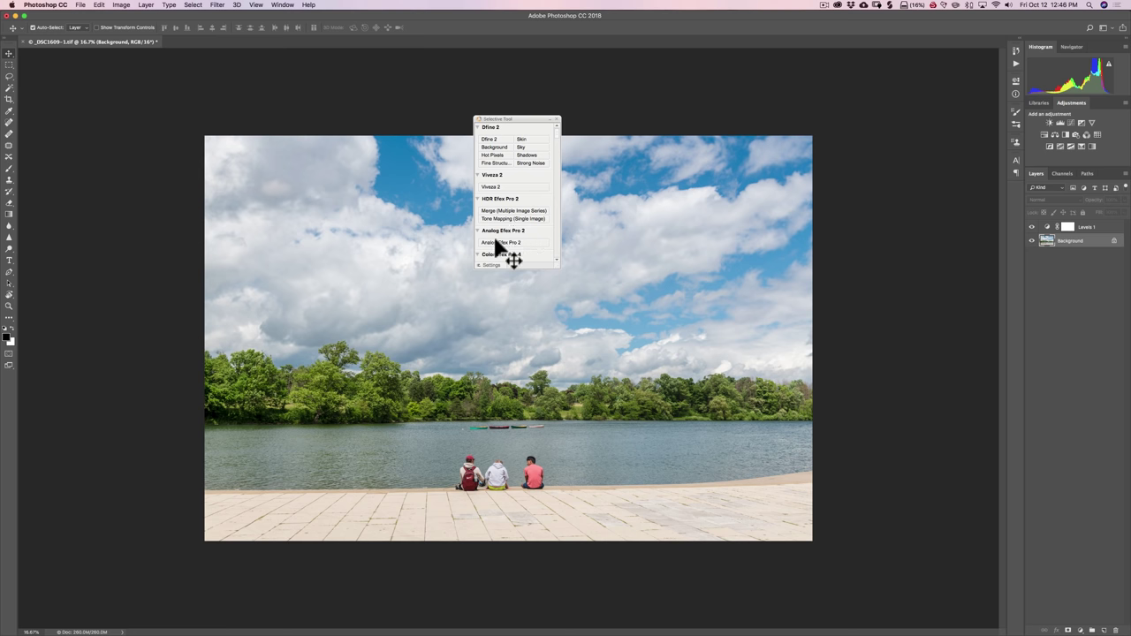
# Step: Keep filtered effects on a separate layer in Selective Tool settings, then close the Selective Tool panel
pyautogui.click(492, 265)
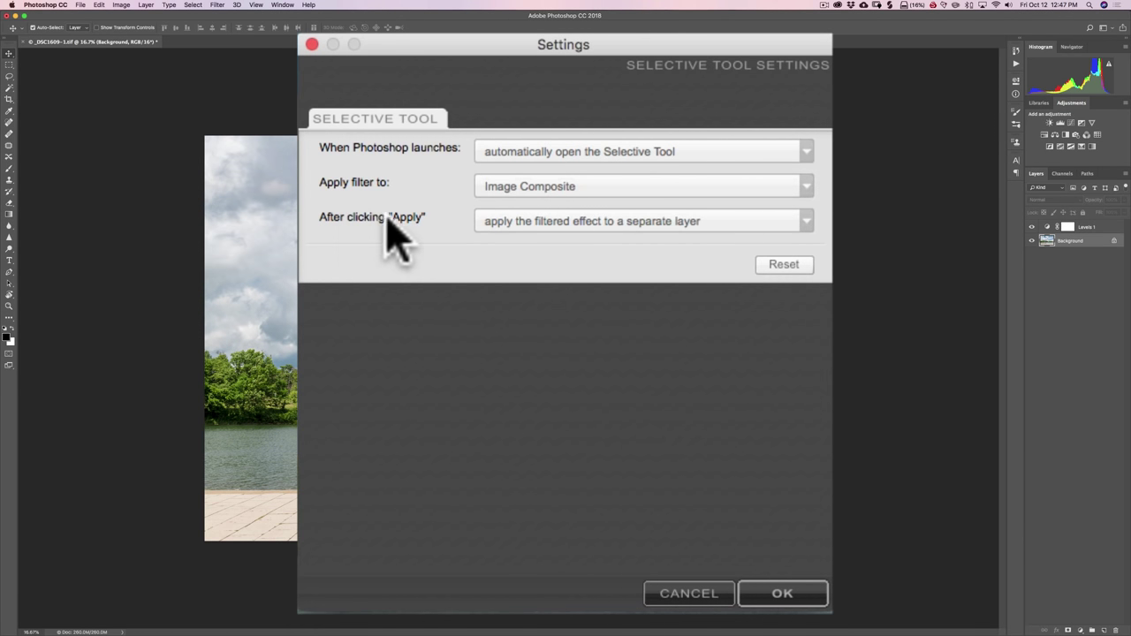
pyautogui.click(807, 223)
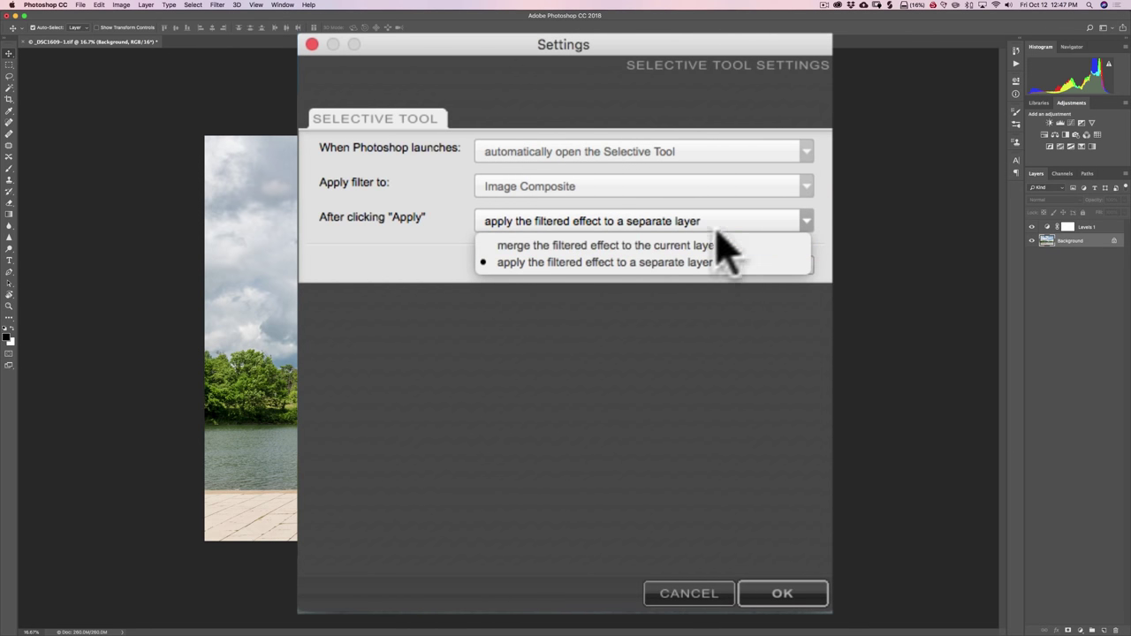
pyautogui.click(757, 221)
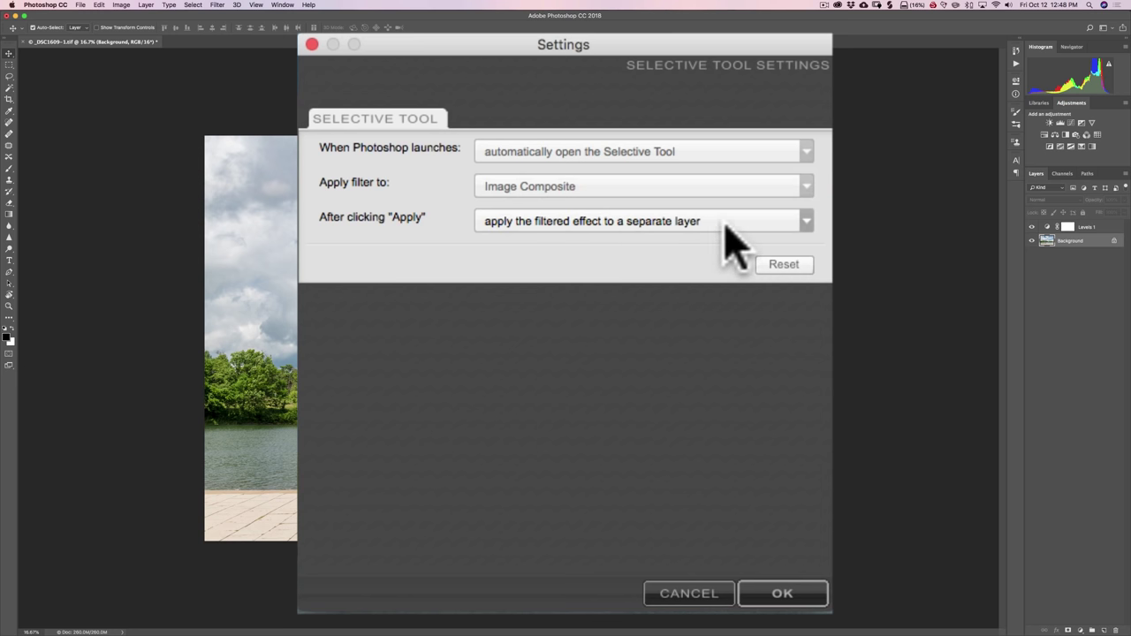
pyautogui.click(752, 593)
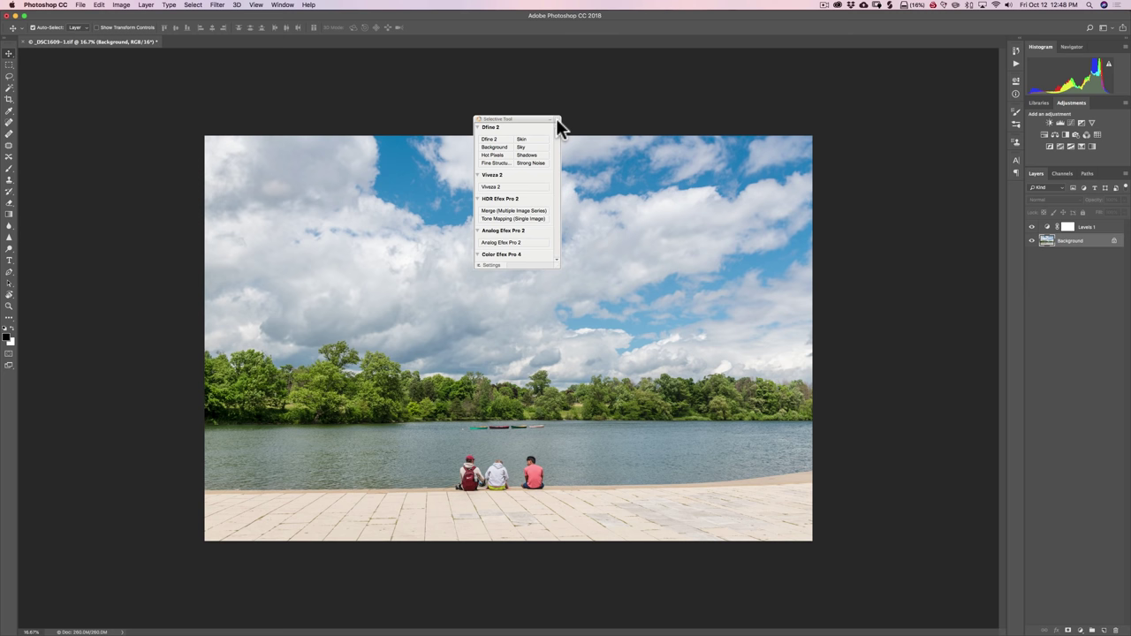
pyautogui.click(556, 120)
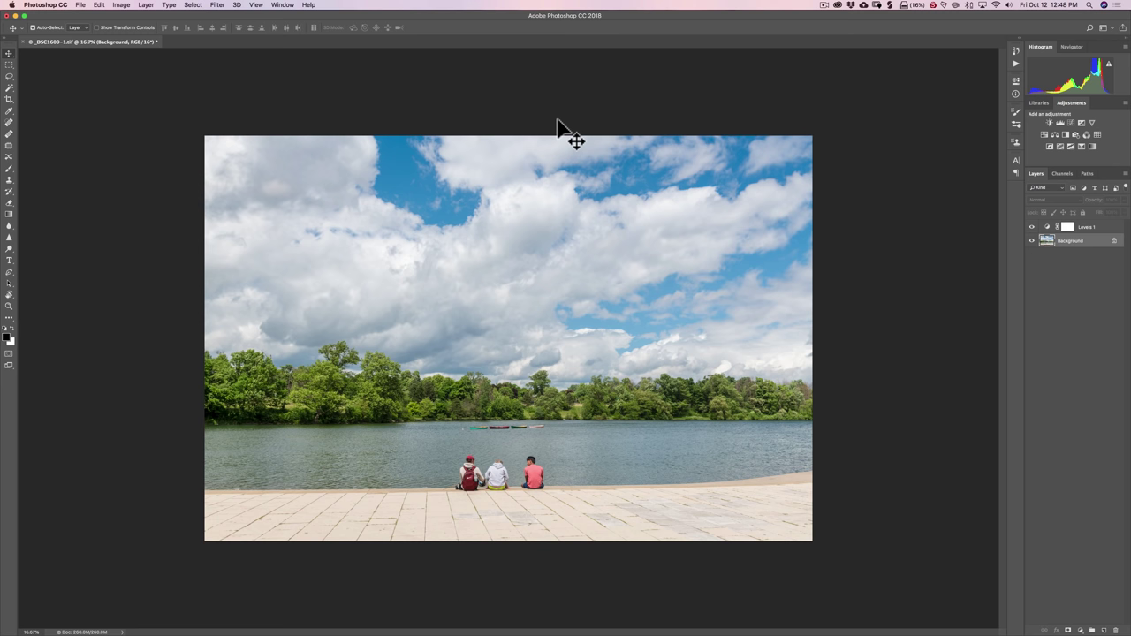
# Step: Launch the Nik Collection Selective Tool from File > Automate and reveal its Color Efex Pro 4 entries
pyautogui.click(82, 5)
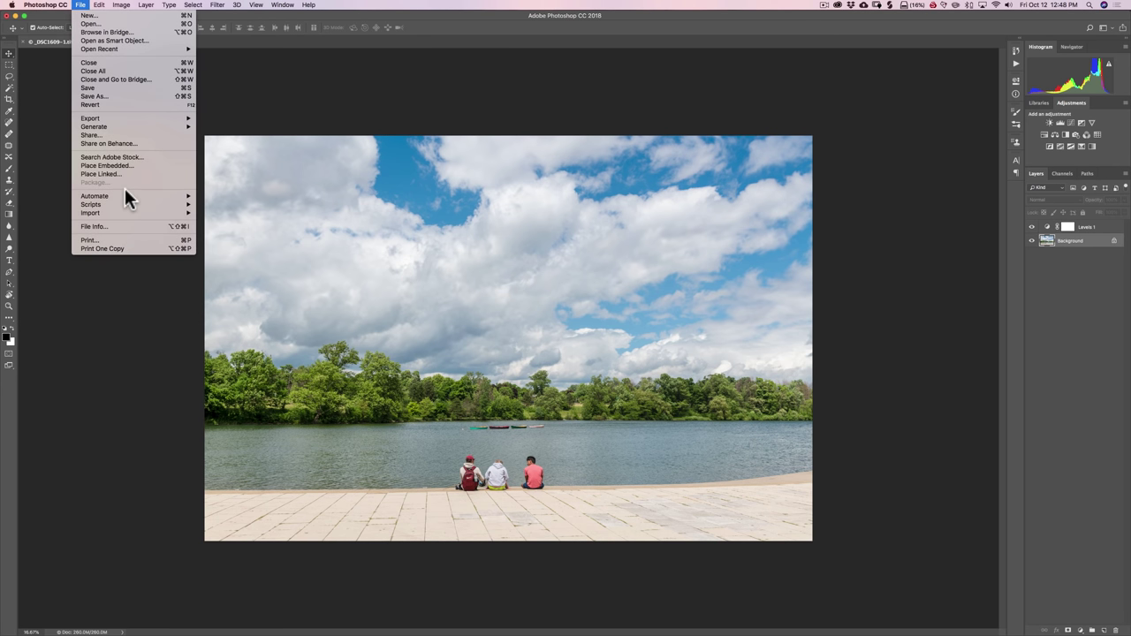
pyautogui.moveTo(126, 194)
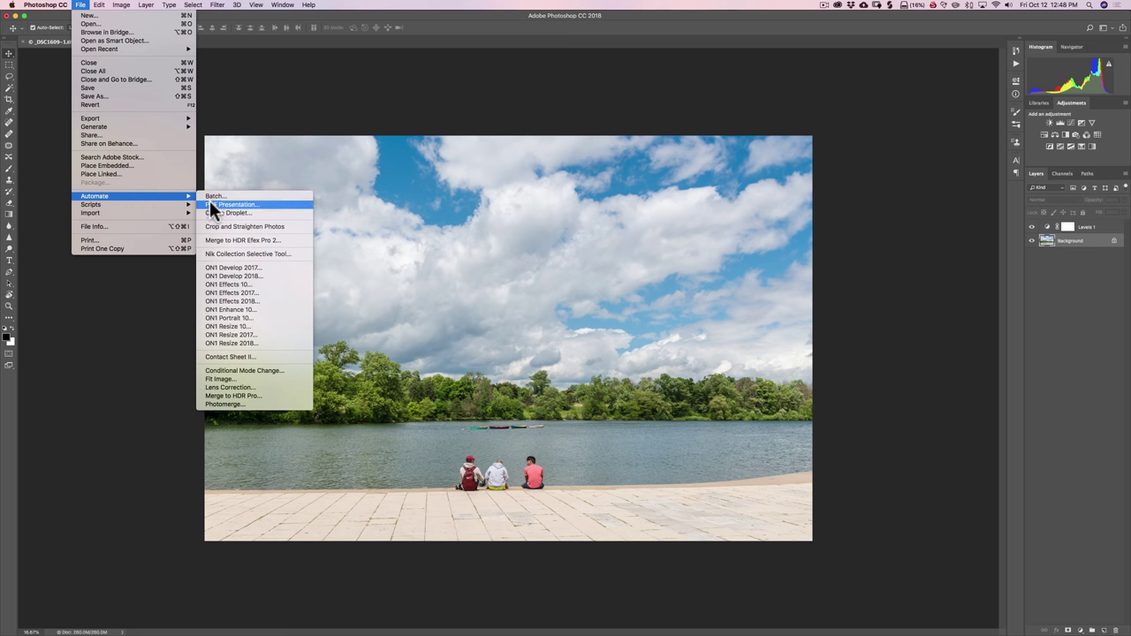
pyautogui.click(240, 253)
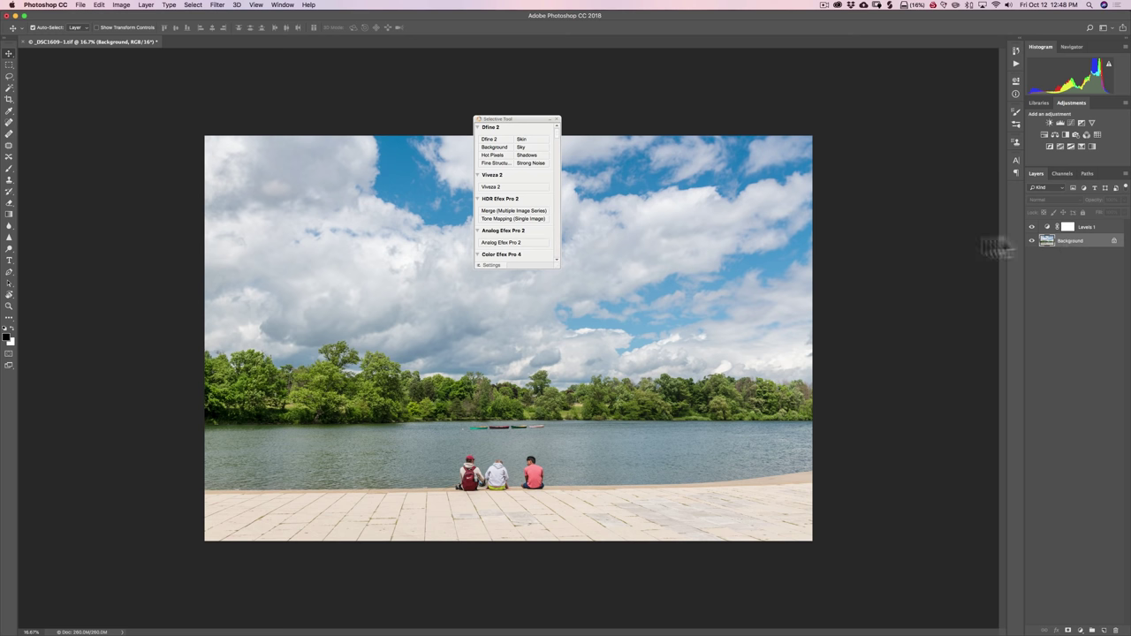
pyautogui.click(556, 256)
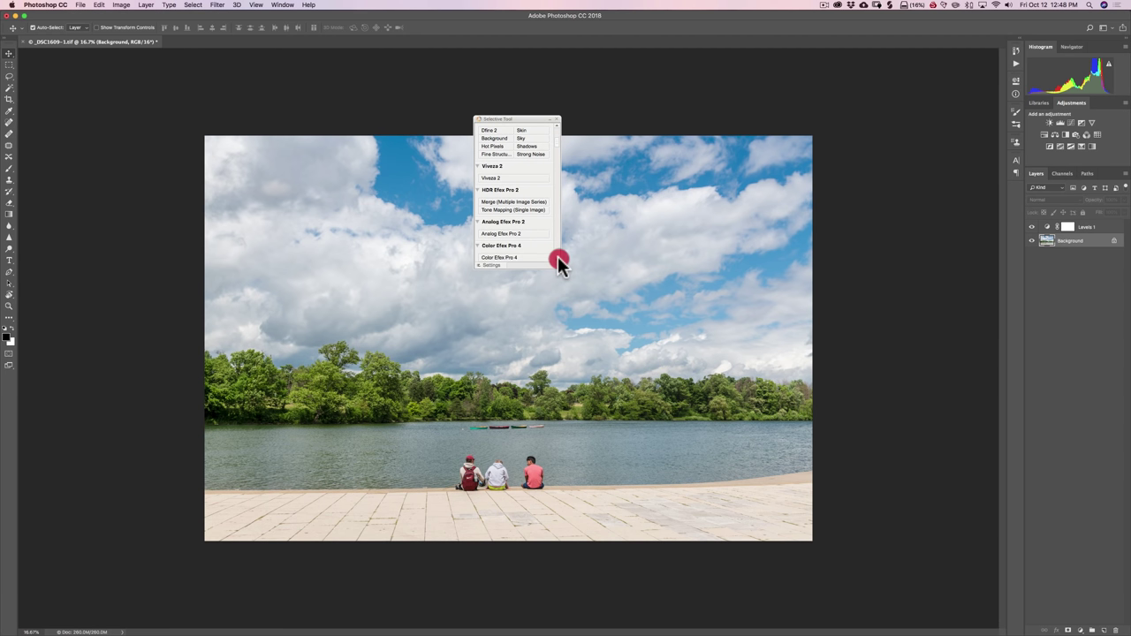
pyautogui.click(556, 256)
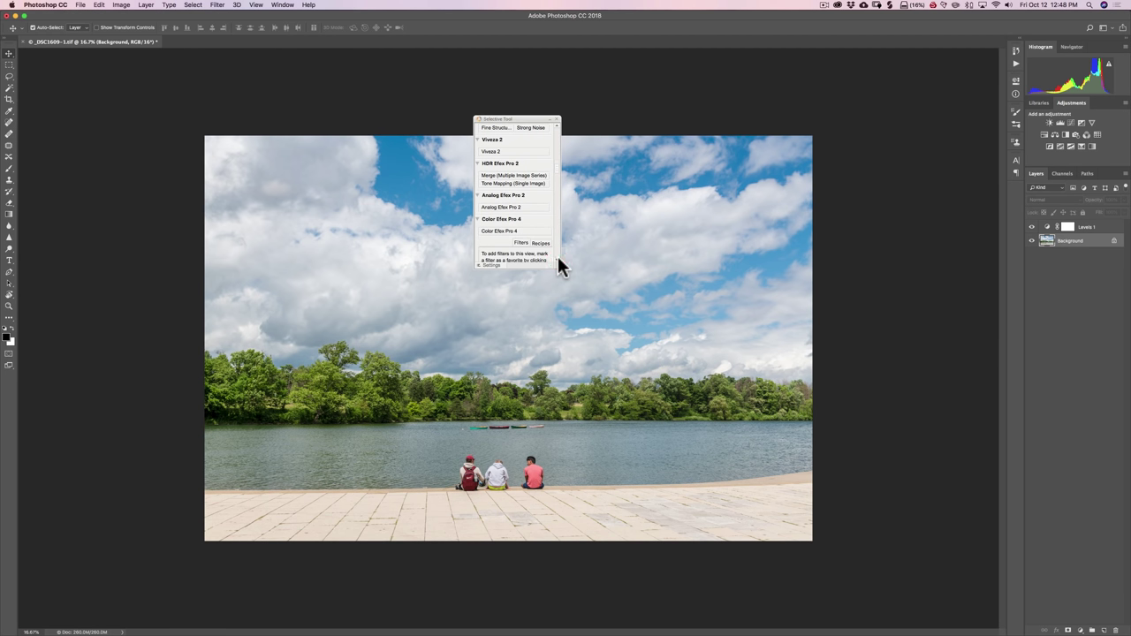
# Step: Open and close the Filter menu without choosing a filter
pyautogui.click(217, 5)
pyautogui.click(217, 5)
pyautogui.click(217, 5)
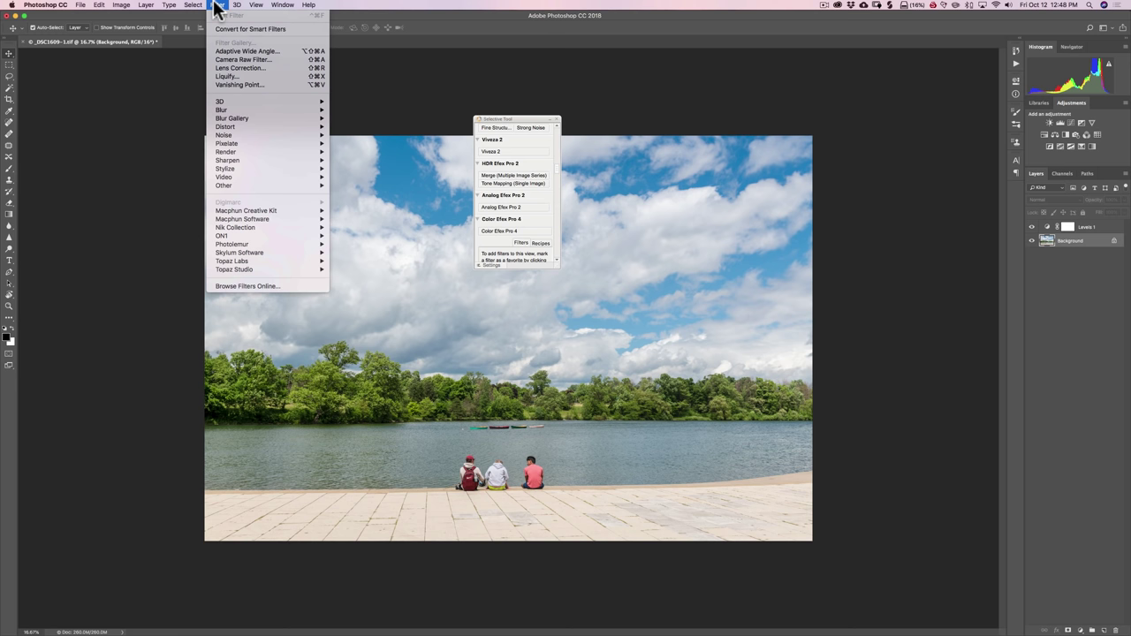
pyautogui.click(217, 5)
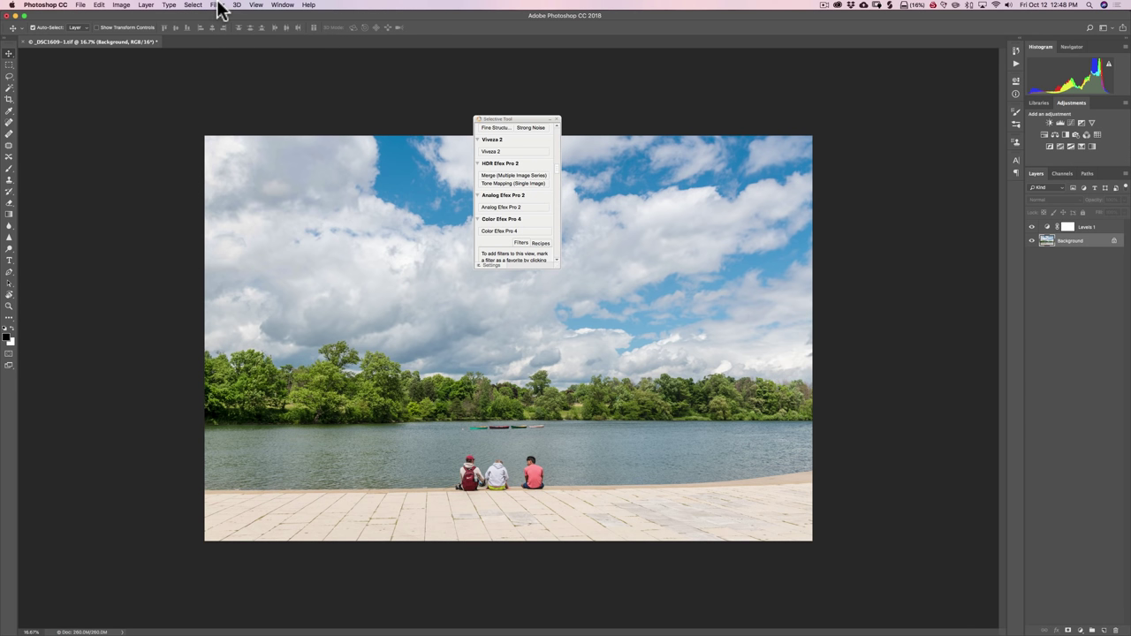
# Step: Launch Color Efex Pro 4 on the lake photo and toggle the 25% Detail Extractor off and on
pyautogui.click(495, 229)
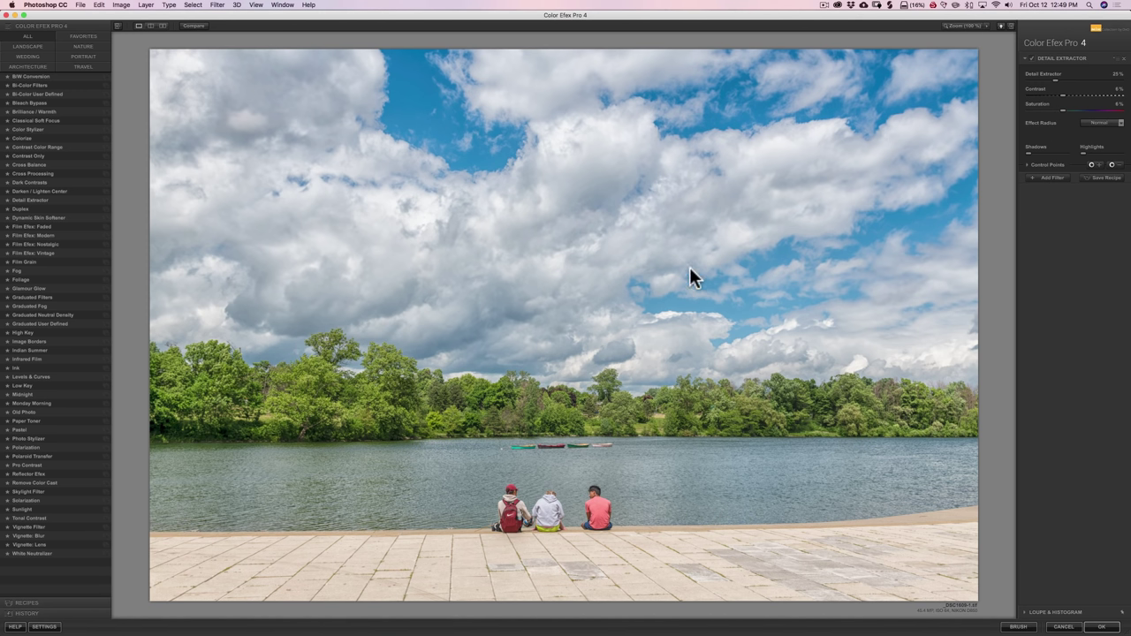
pyautogui.click(1030, 56)
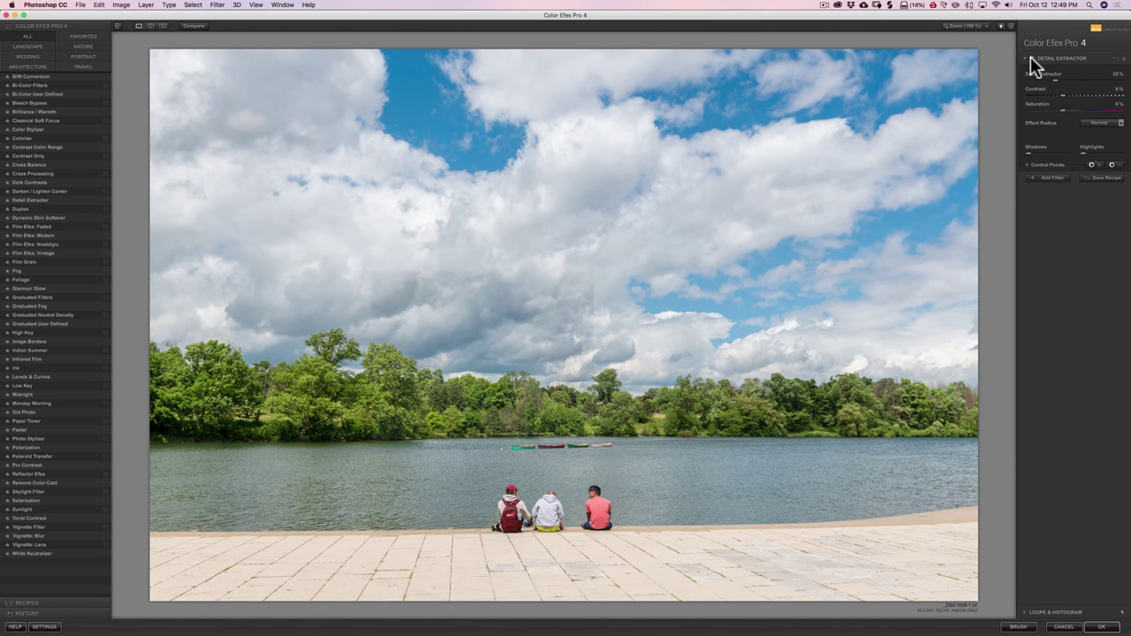
pyautogui.click(1030, 56)
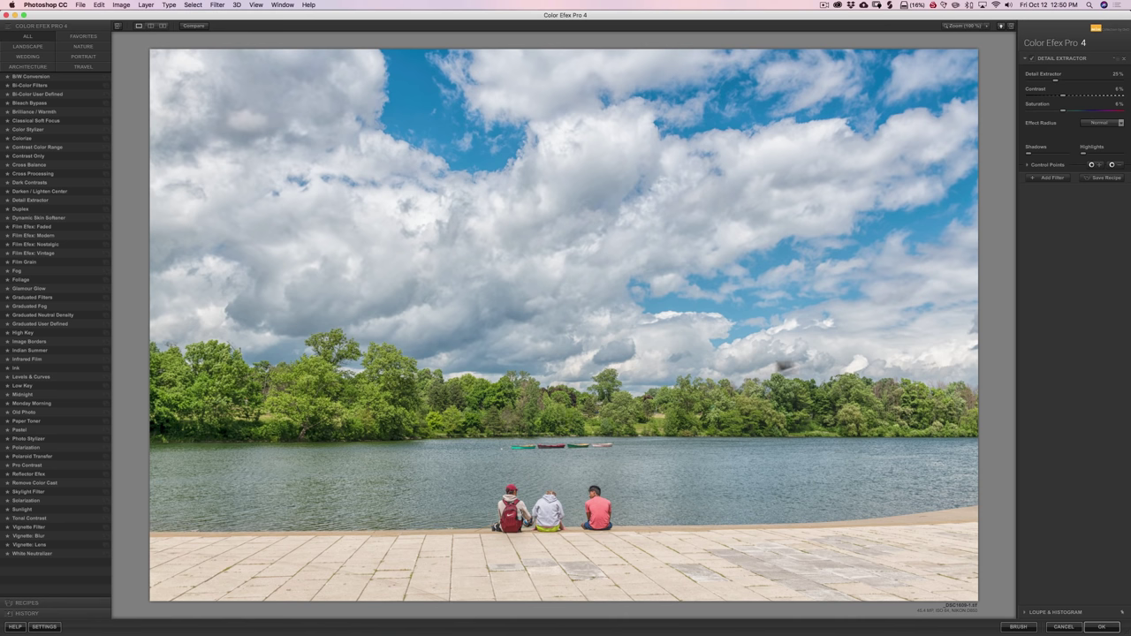
# Step: Add an Indian Summer filter above Detail Extractor and display its presets
pyautogui.click(1048, 176)
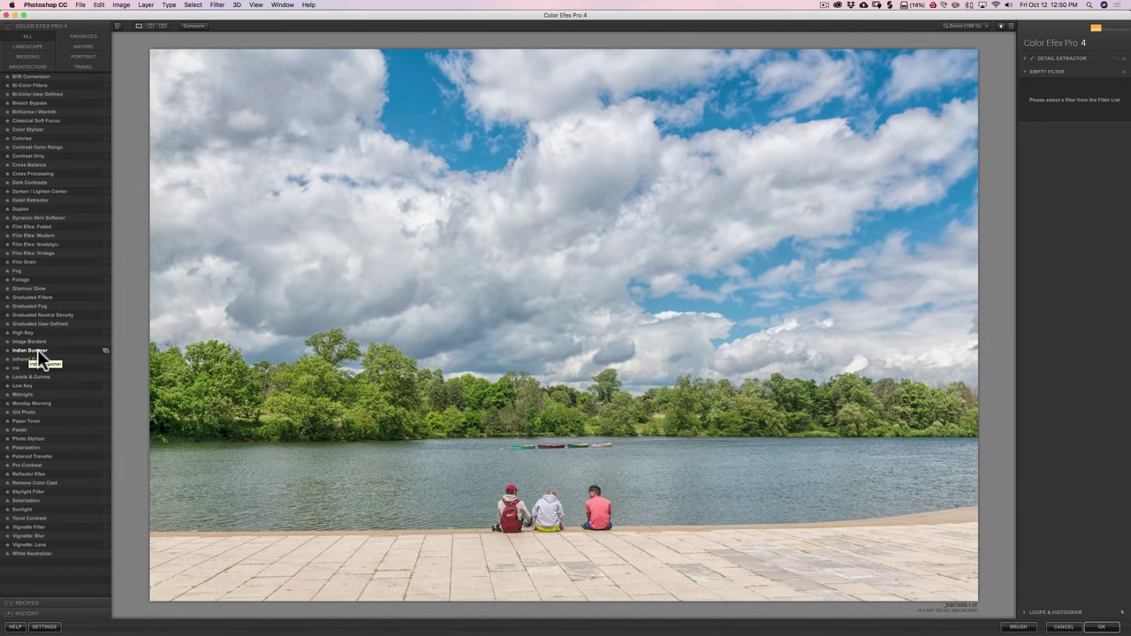
pyautogui.click(37, 351)
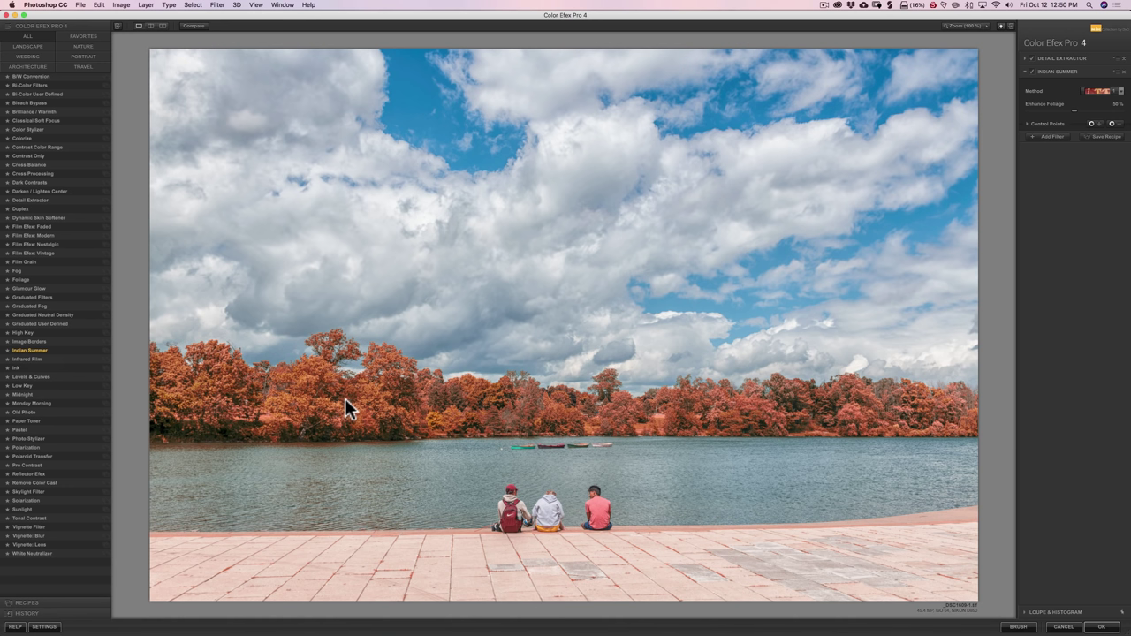
pyautogui.click(105, 350)
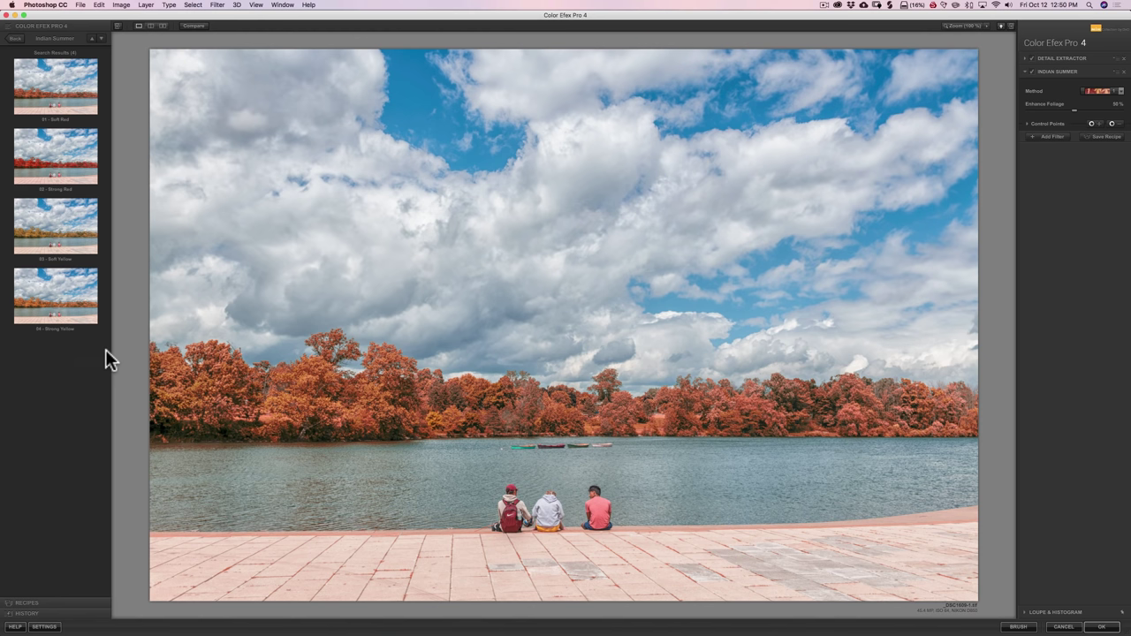
# Step: Try the Soft Red, Strong Red, Soft Yellow and Strong Yellow presets, then reapply Soft Red
pyautogui.click(50, 89)
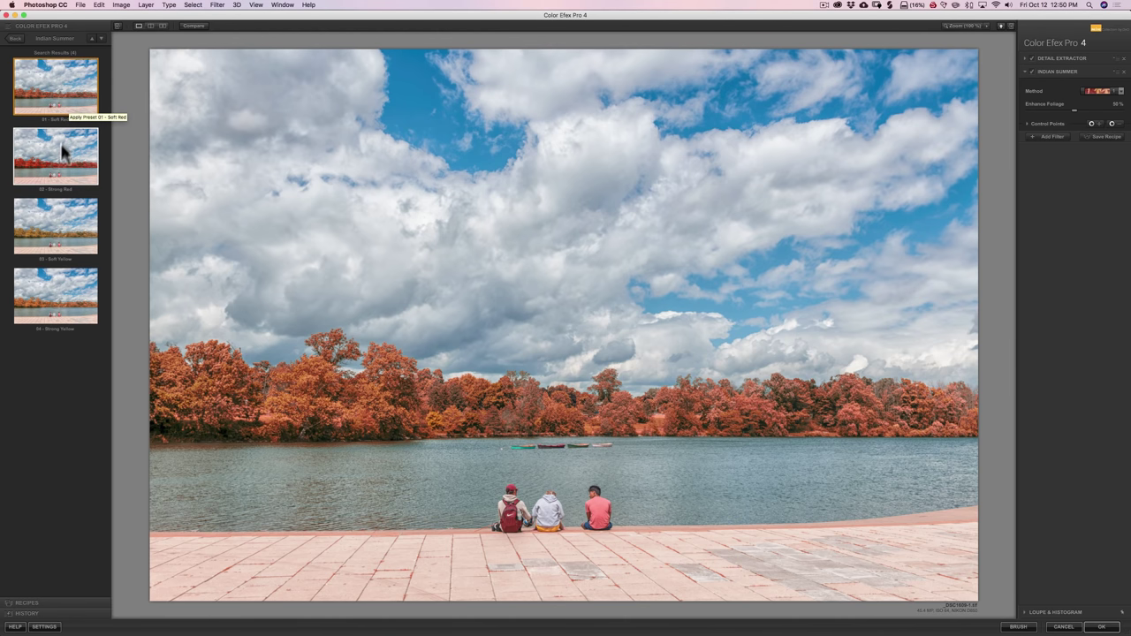
pyautogui.click(46, 170)
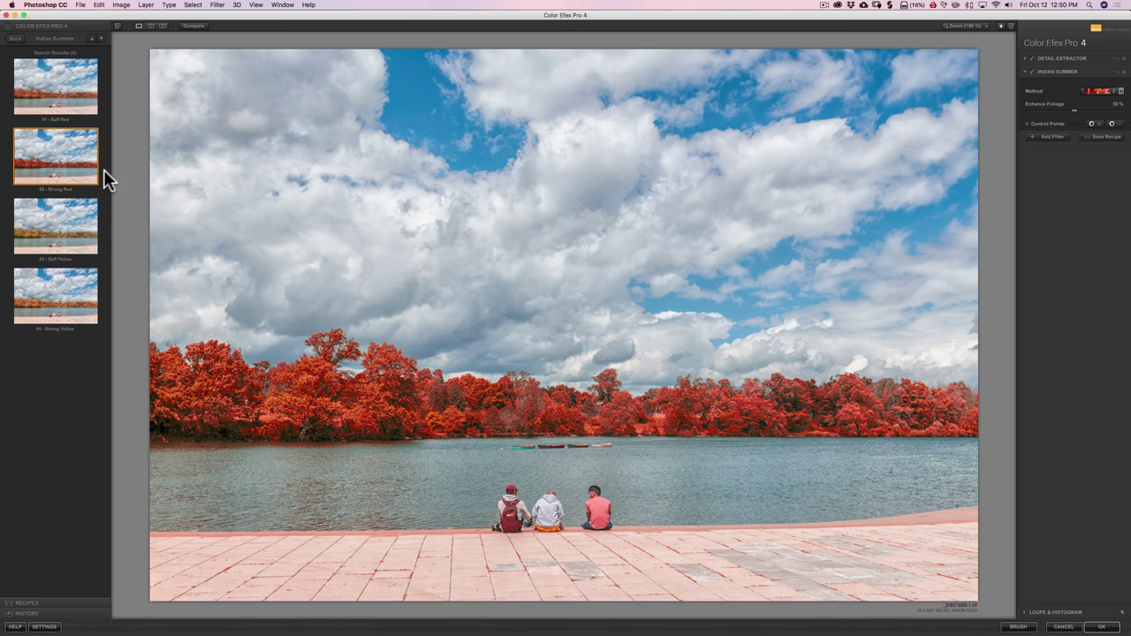
pyautogui.click(80, 229)
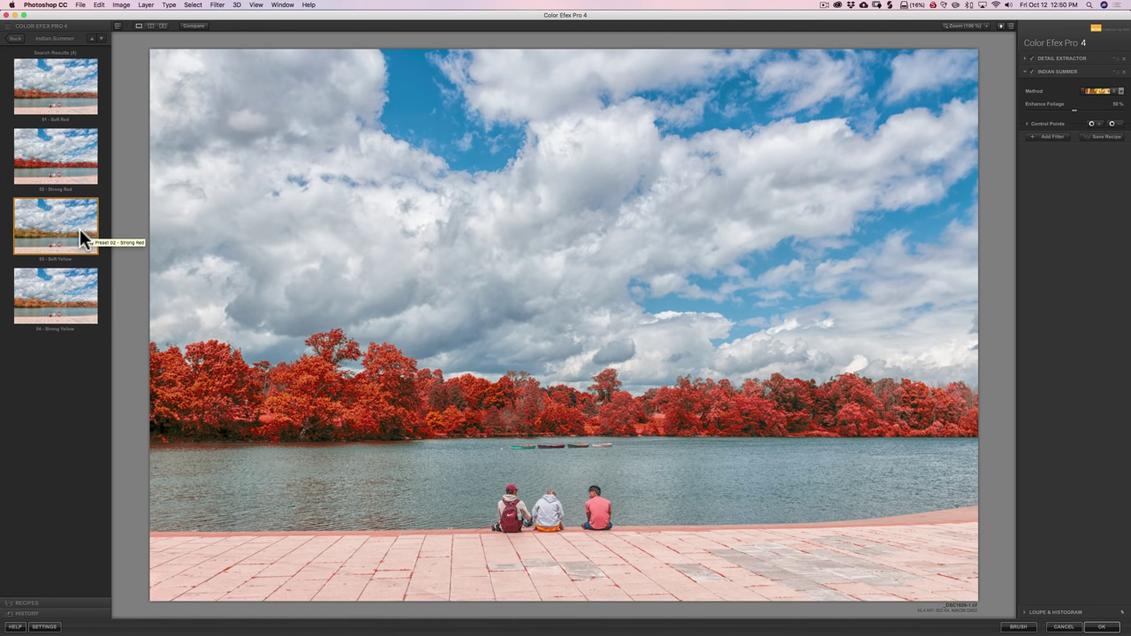
pyautogui.click(75, 287)
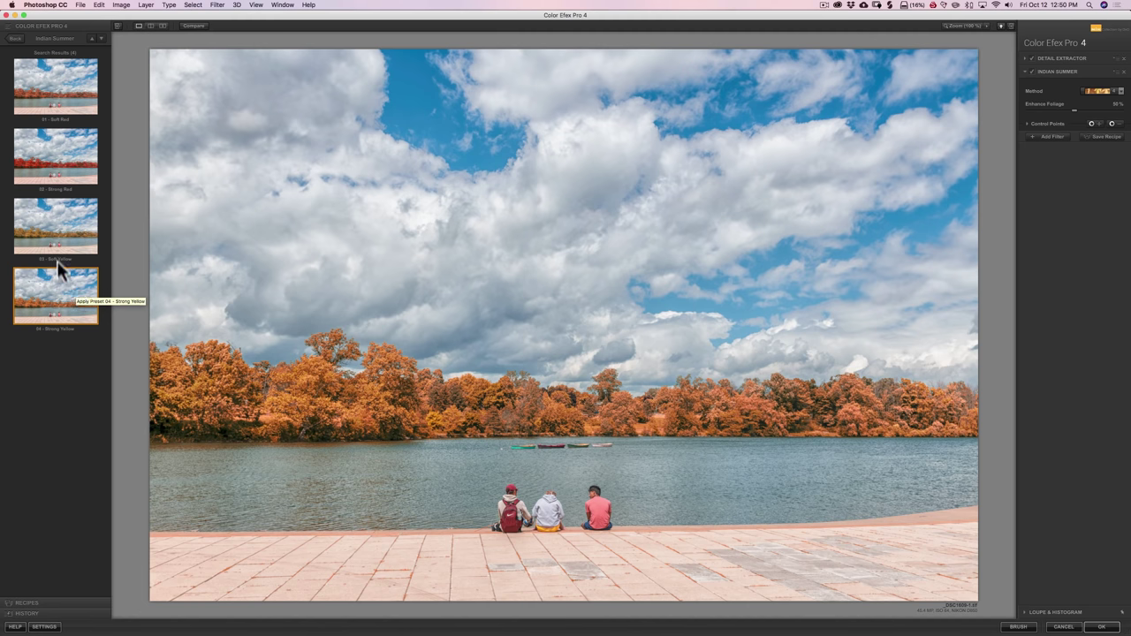
pyautogui.click(56, 100)
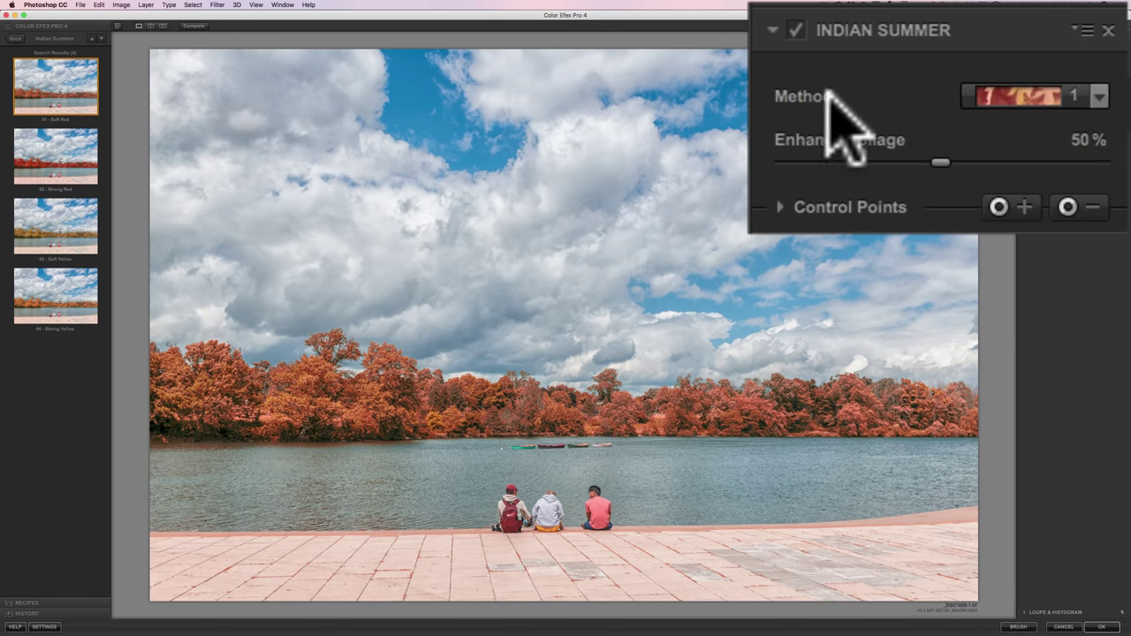
# Step: Set the Indian Summer Method to 3 and raise Enhance Foliage to maximum
pyautogui.click(1098, 96)
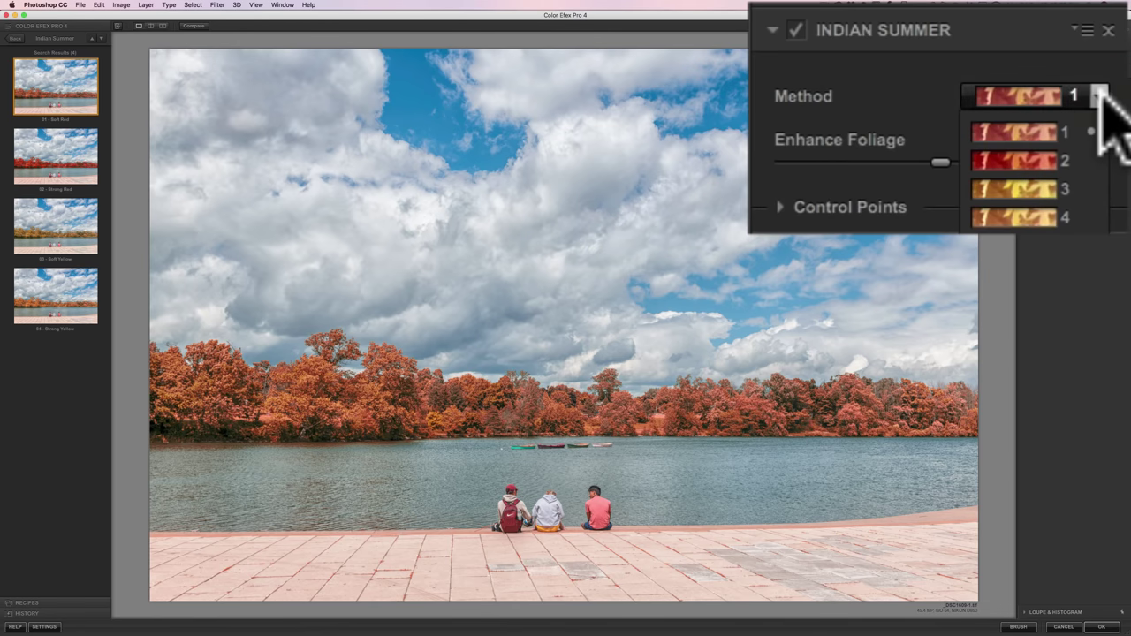
pyautogui.click(1018, 130)
pyautogui.click(1098, 96)
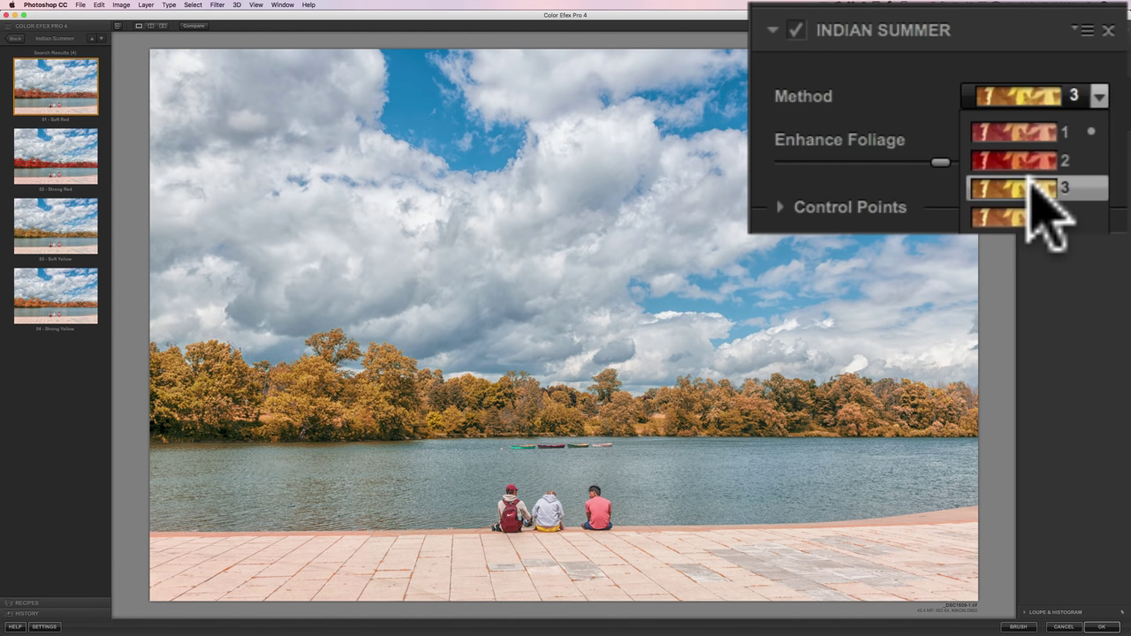
pyautogui.click(1029, 190)
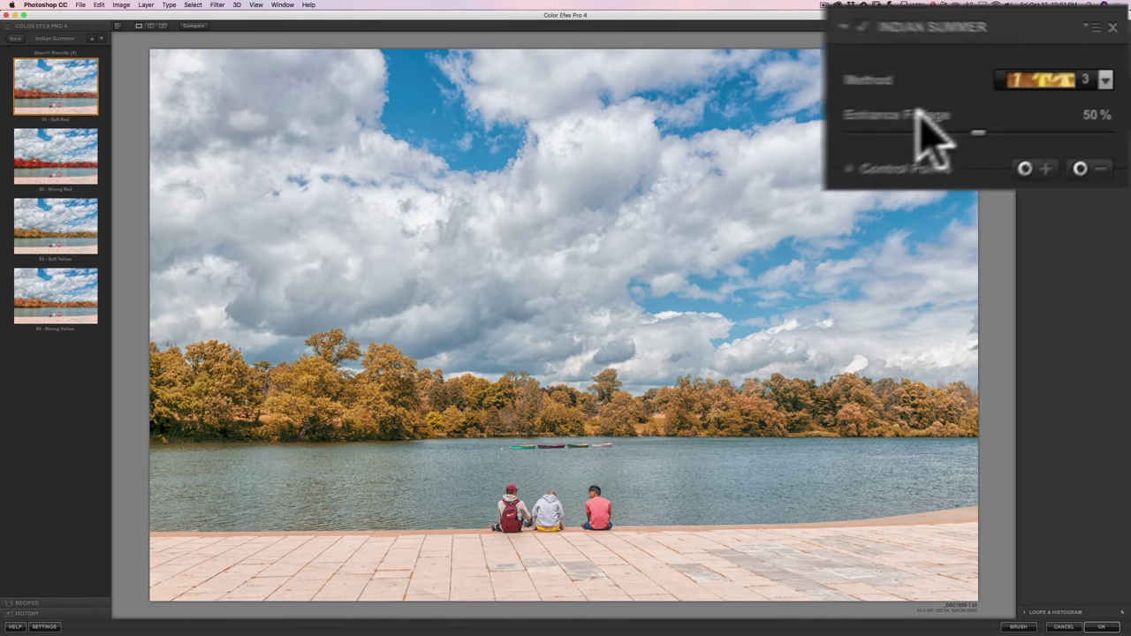
pyautogui.moveTo(1074, 111); pyautogui.dragTo(1115, 104)
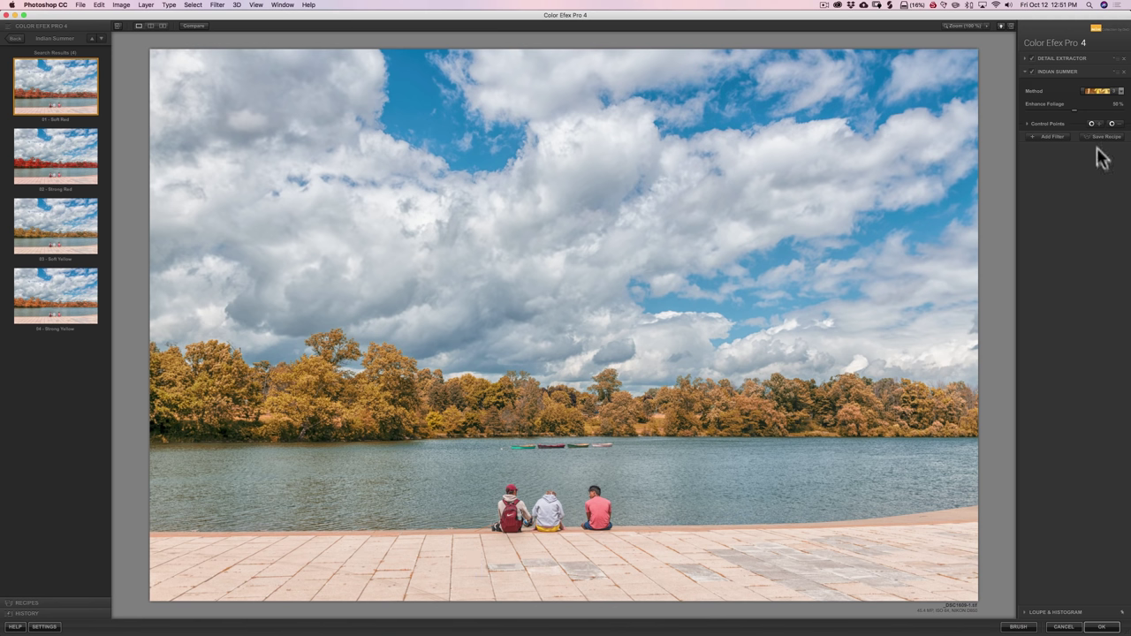
# Step: Place a control point on the left trees to limit Indian Summer, toggling the effect to compare
pyautogui.click(1030, 72)
pyautogui.click(1030, 73)
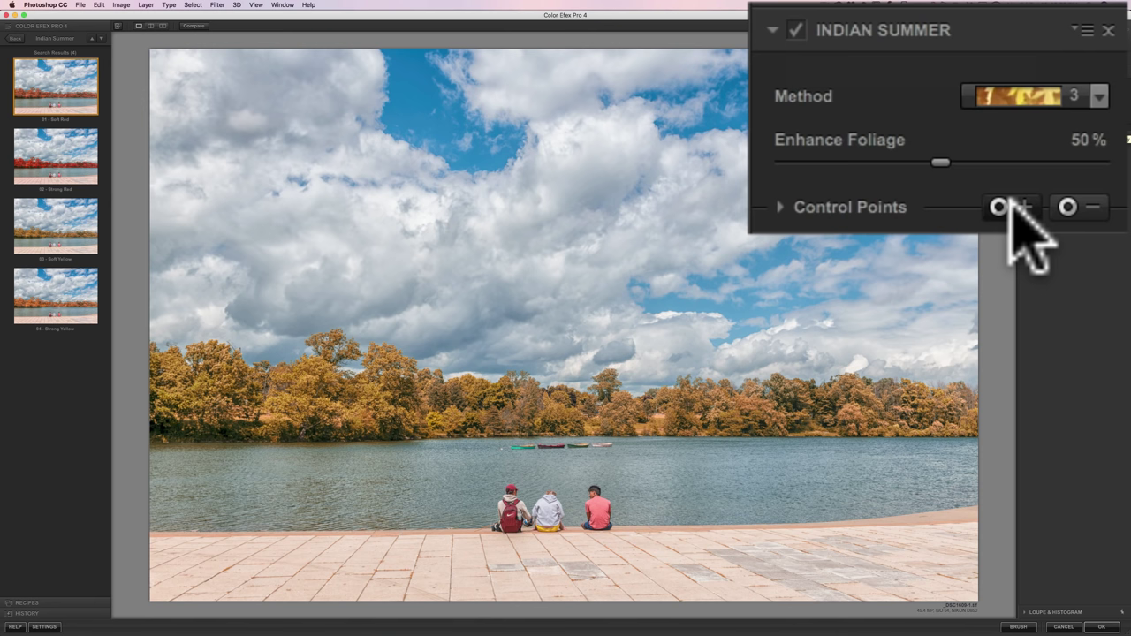
pyautogui.click(1011, 203)
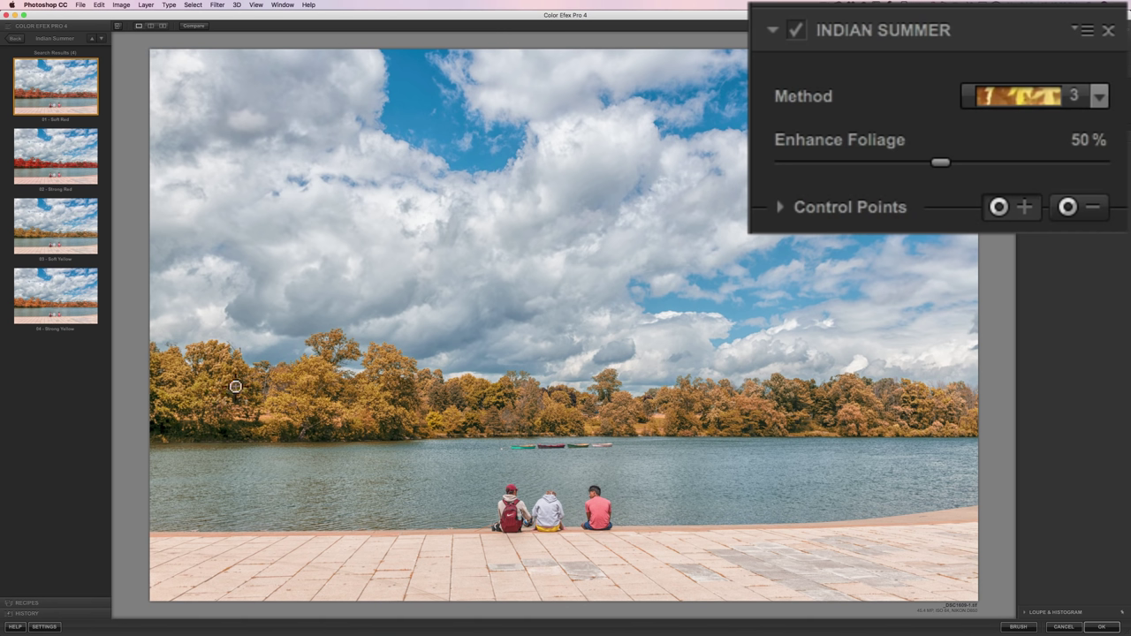
pyautogui.click(222, 389)
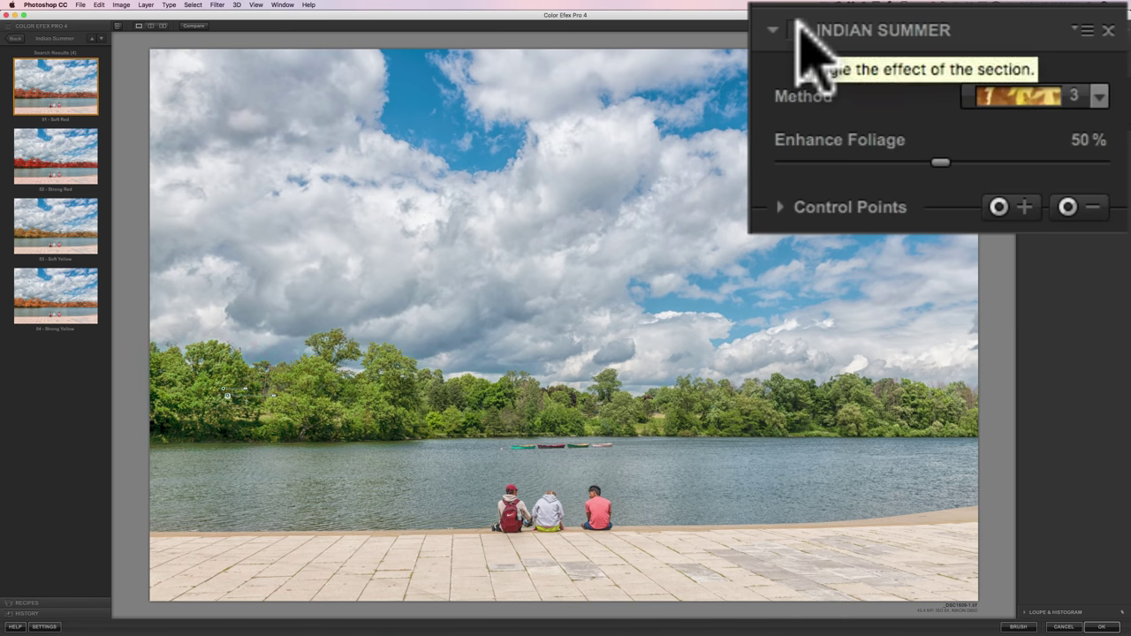
pyautogui.click(798, 24)
pyautogui.click(795, 26)
pyautogui.click(798, 28)
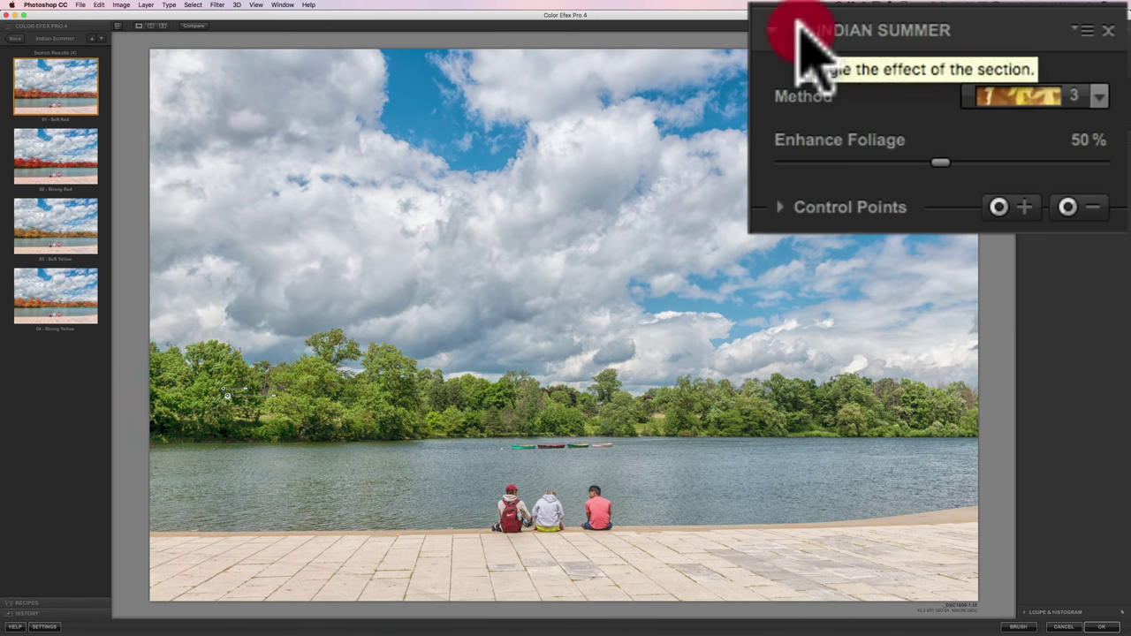
# Step: Place an Indian Summer control point on the left trees and copy it onto the middle trees
pyautogui.click(247, 390)
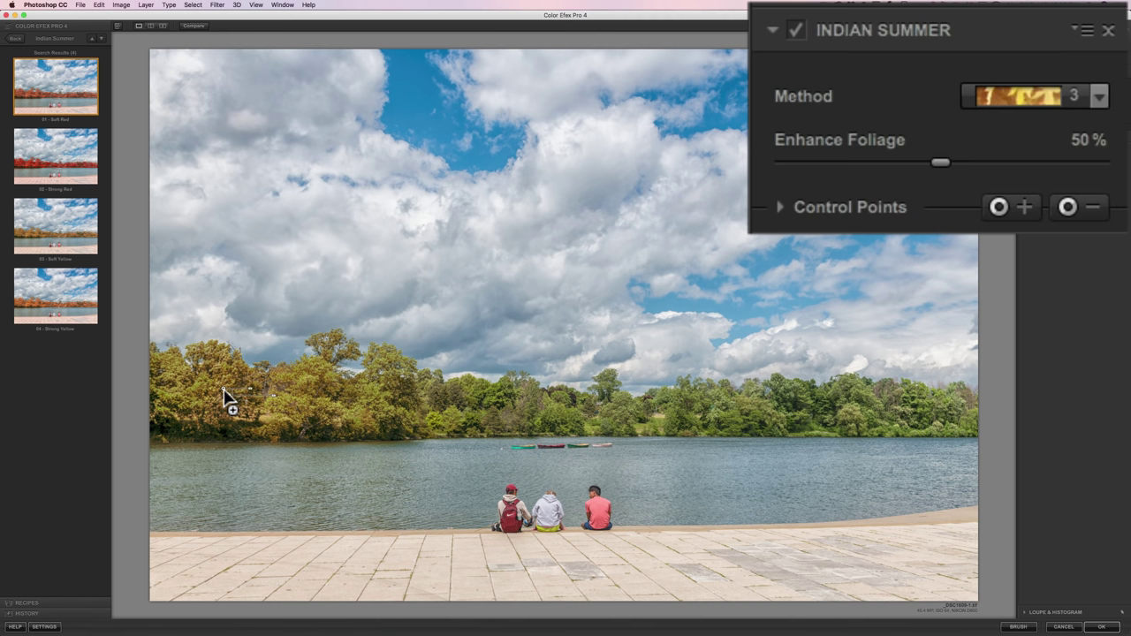
pyautogui.moveTo(225, 400); pyautogui.dragTo(397, 399)
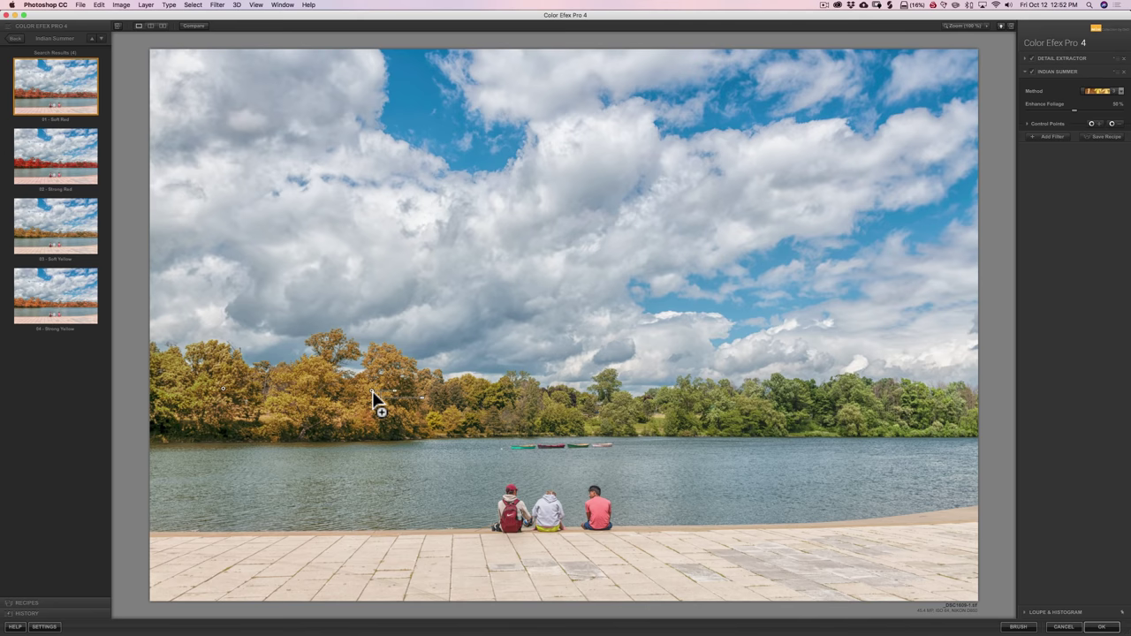
pyautogui.moveTo(372, 392); pyautogui.dragTo(912, 418)
pyautogui.click(500, 397)
pyautogui.click(1032, 72)
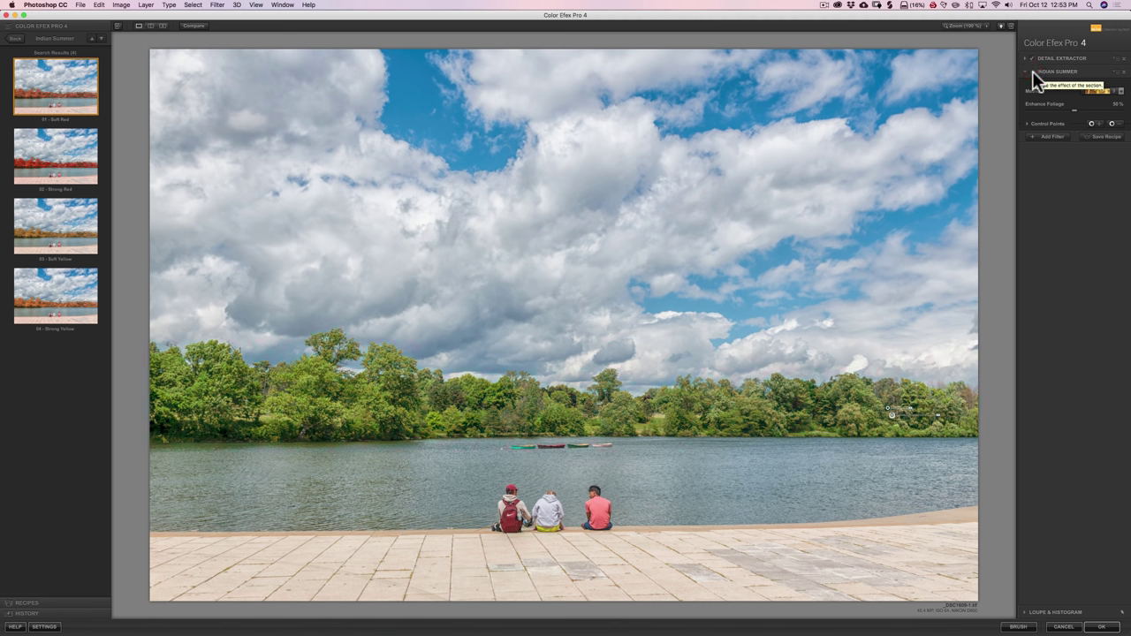
pyautogui.click(1032, 71)
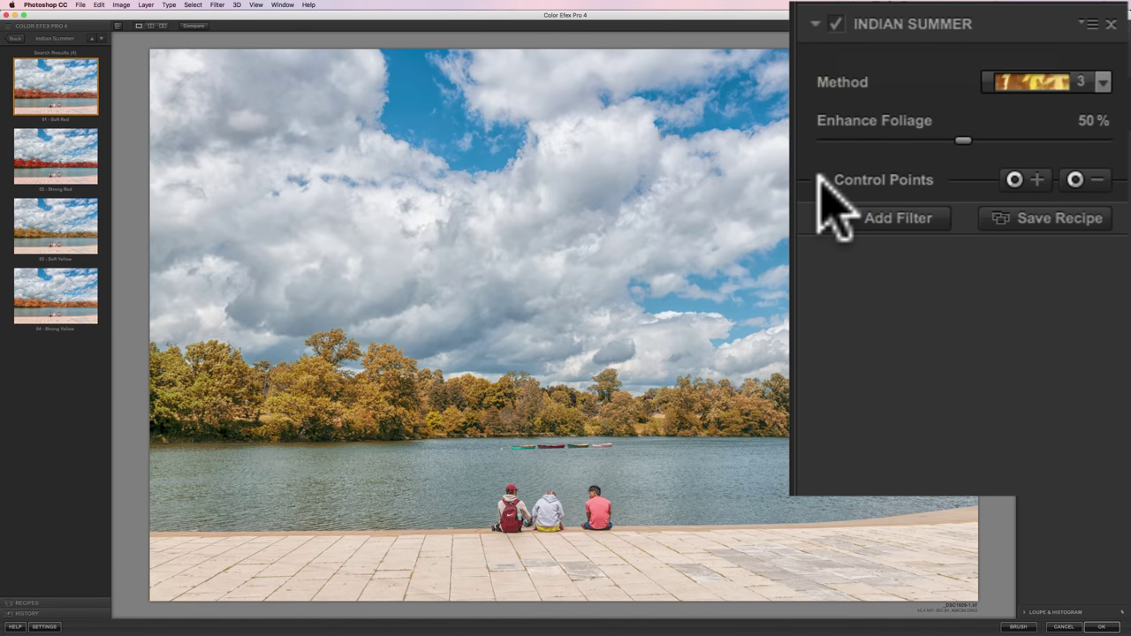
# Step: Show Control Point 1's selection as a mask, then the combined mask of all seven points
pyautogui.click(821, 180)
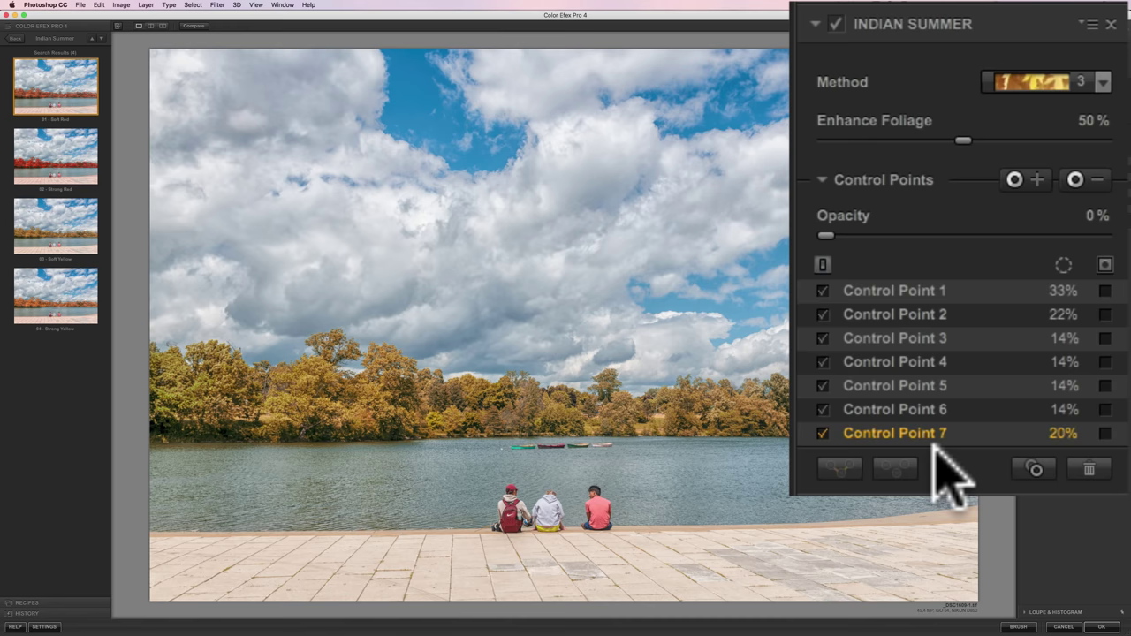
pyautogui.click(1102, 288)
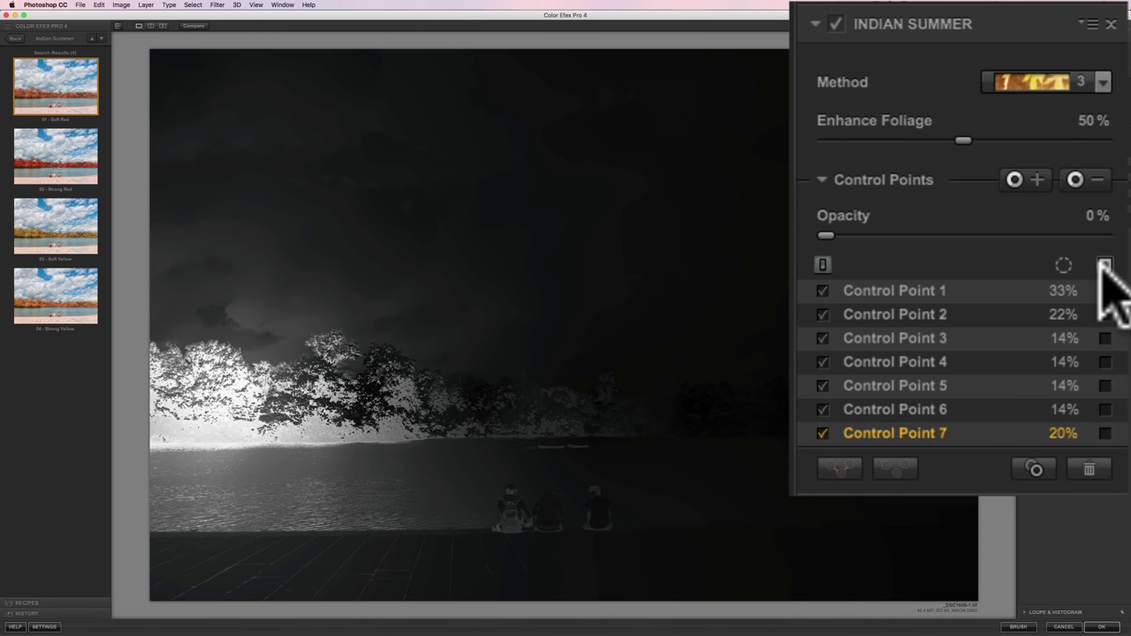
pyautogui.click(1105, 265)
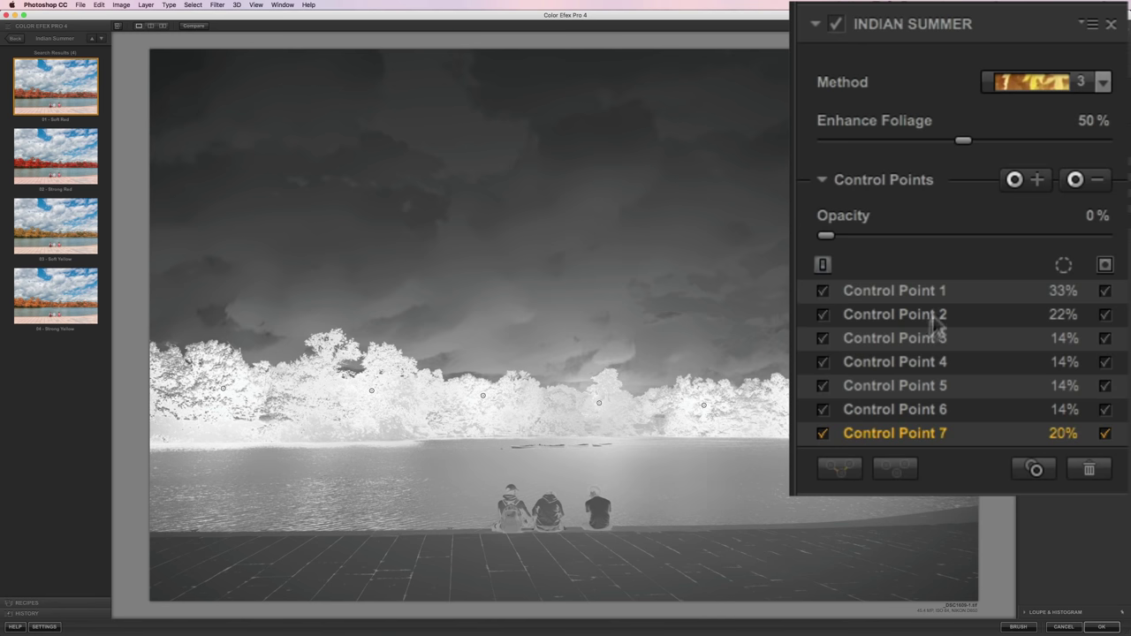
# Step: Place a negative control point on the lake's left side and copy it across the water and beside the people
pyautogui.click(1093, 179)
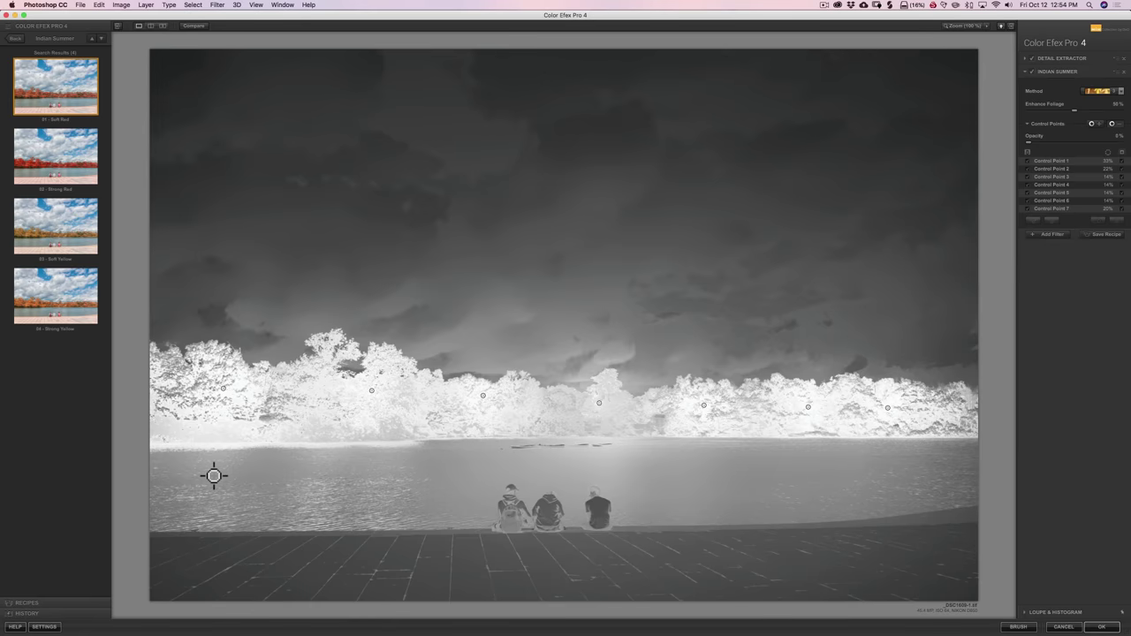
pyautogui.click(214, 476)
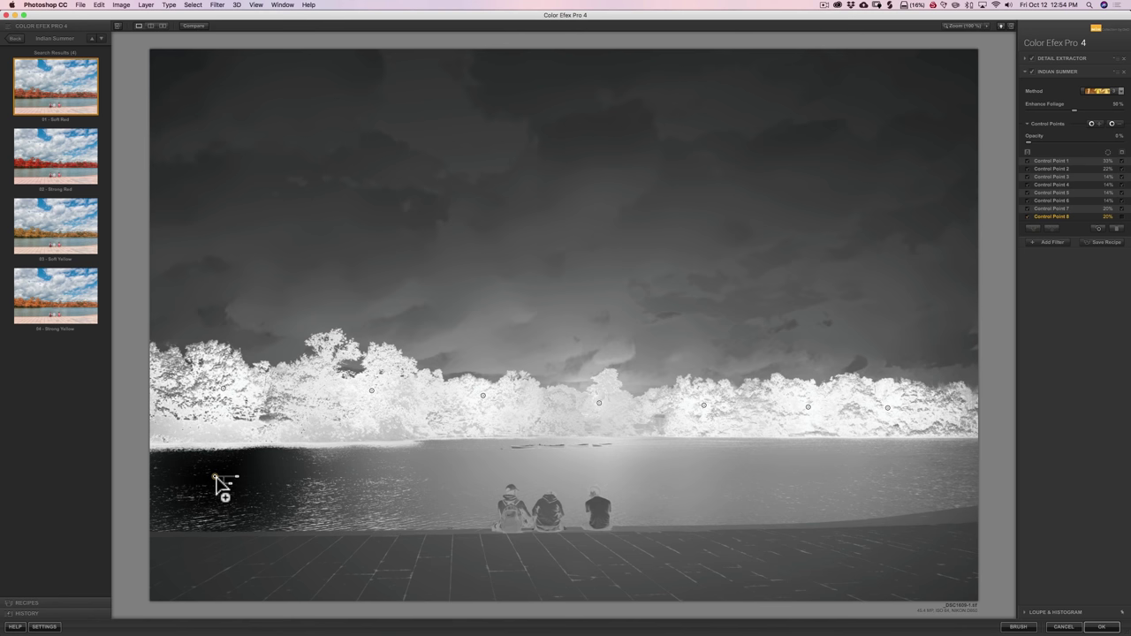
pyautogui.moveTo(214, 477)
pyautogui.mouseDown()
pyautogui.moveTo(536, 486)
pyautogui.moveTo(514, 492)
pyautogui.moveTo(573, 483)
pyautogui.moveTo(594, 495)
pyautogui.moveTo(546, 530)
pyautogui.mouseUp()
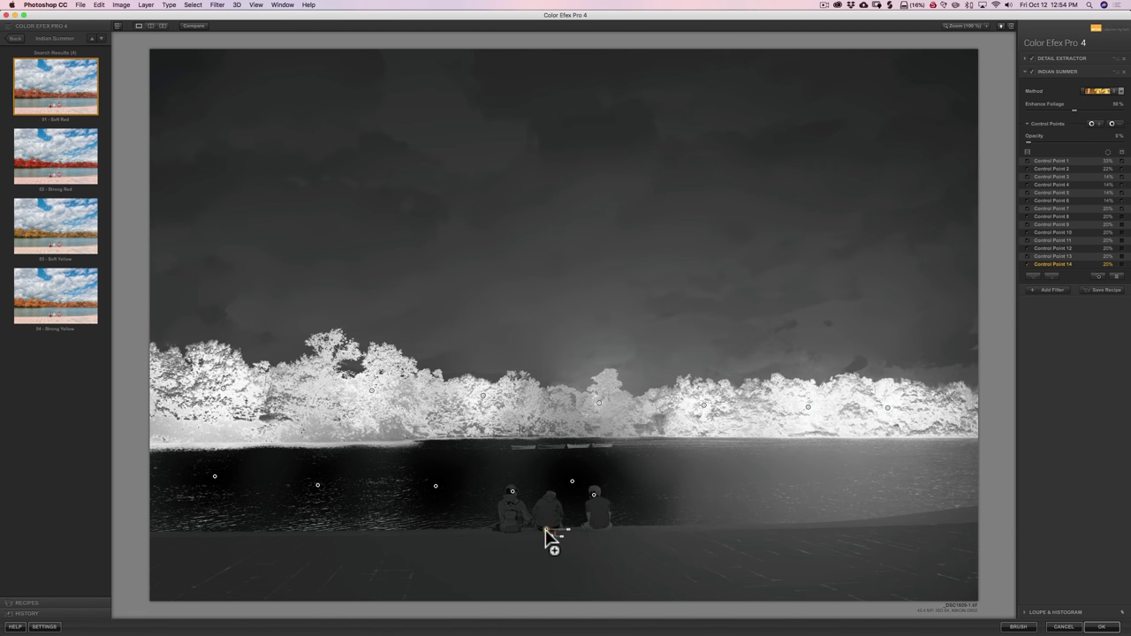
pyautogui.click(572, 483)
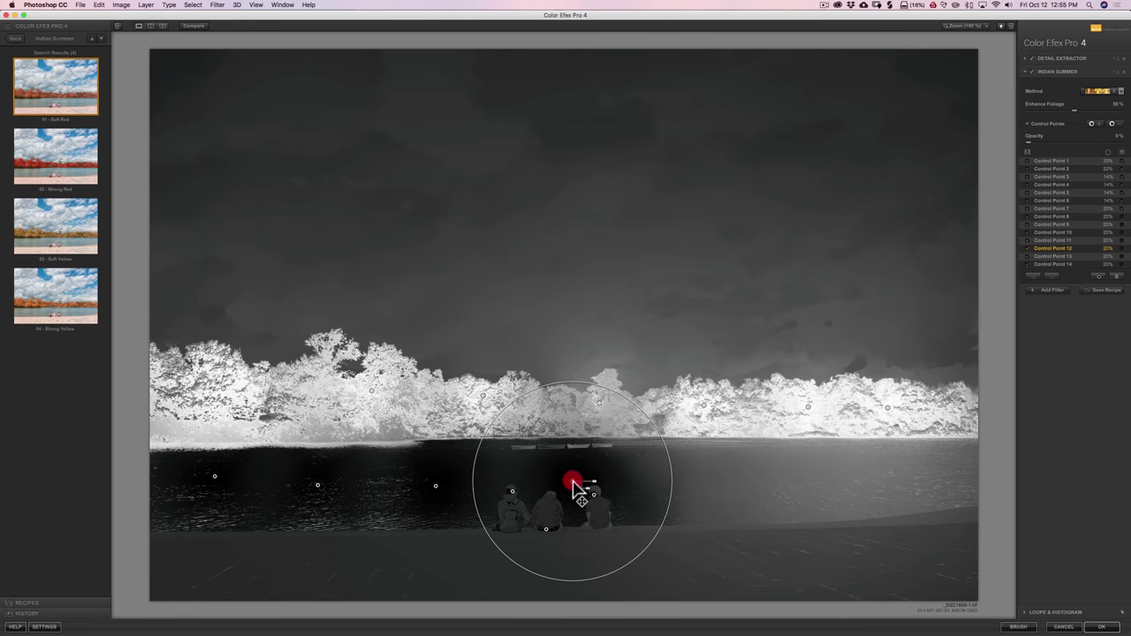
pyautogui.moveTo(573, 483); pyautogui.dragTo(915, 485)
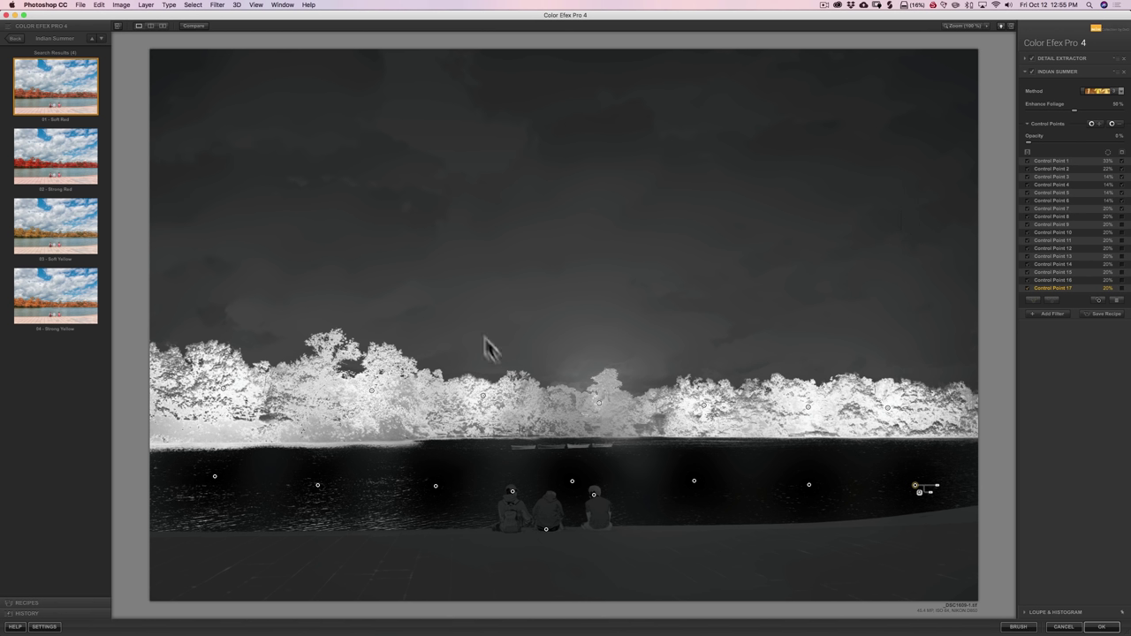
# Step: Leave mask view and toggle Indian Summer off and on, ending with it applied
pyautogui.click(1121, 155)
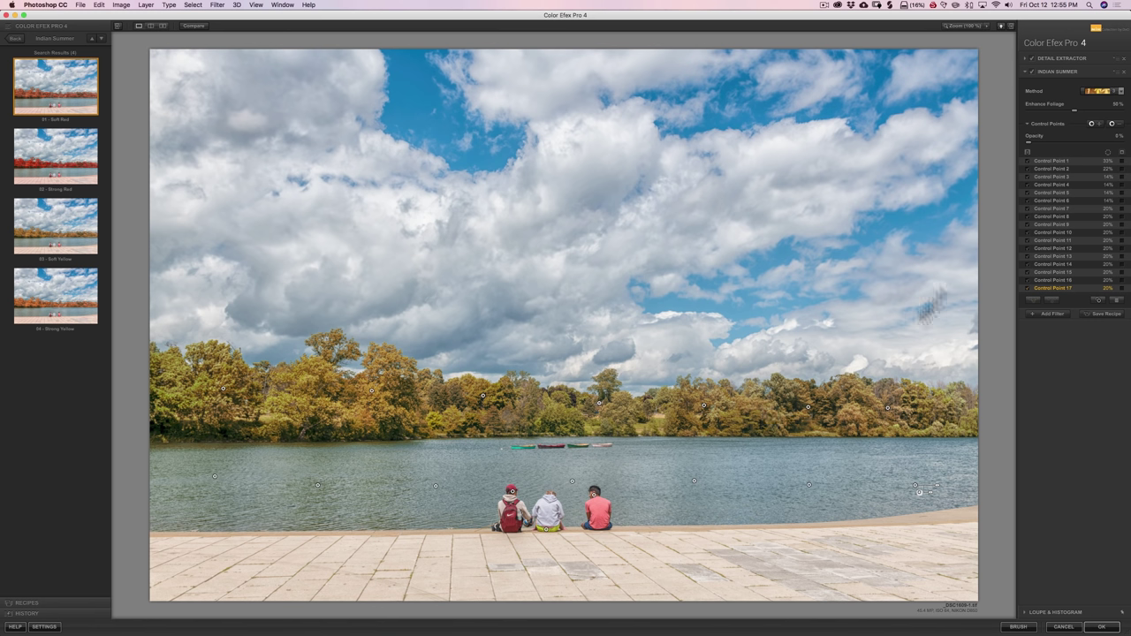
pyautogui.click(1032, 70)
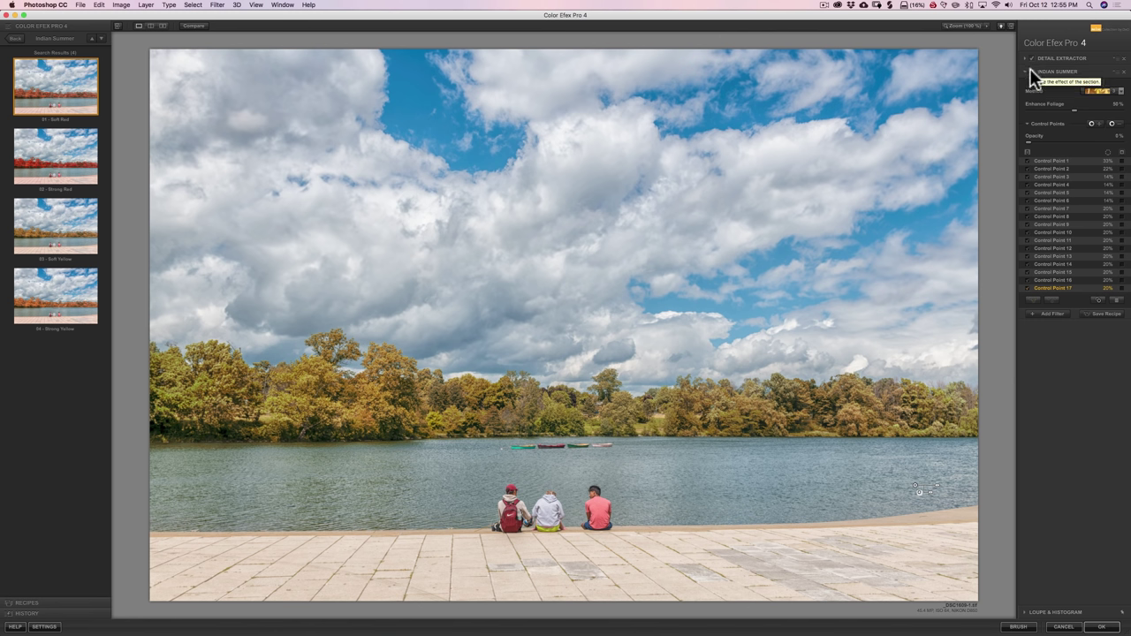
pyautogui.click(1031, 70)
pyautogui.click(1031, 71)
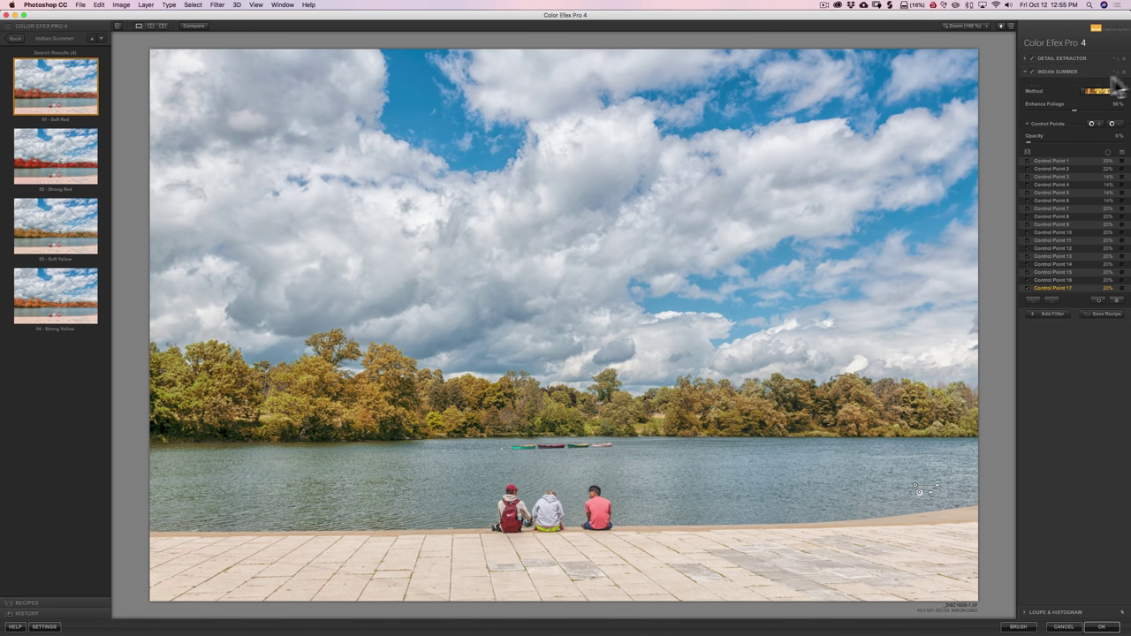
pyautogui.click(1031, 71)
# Step: Add a Levels & Curves filter from the full filter list and display its presets
pyautogui.click(1042, 314)
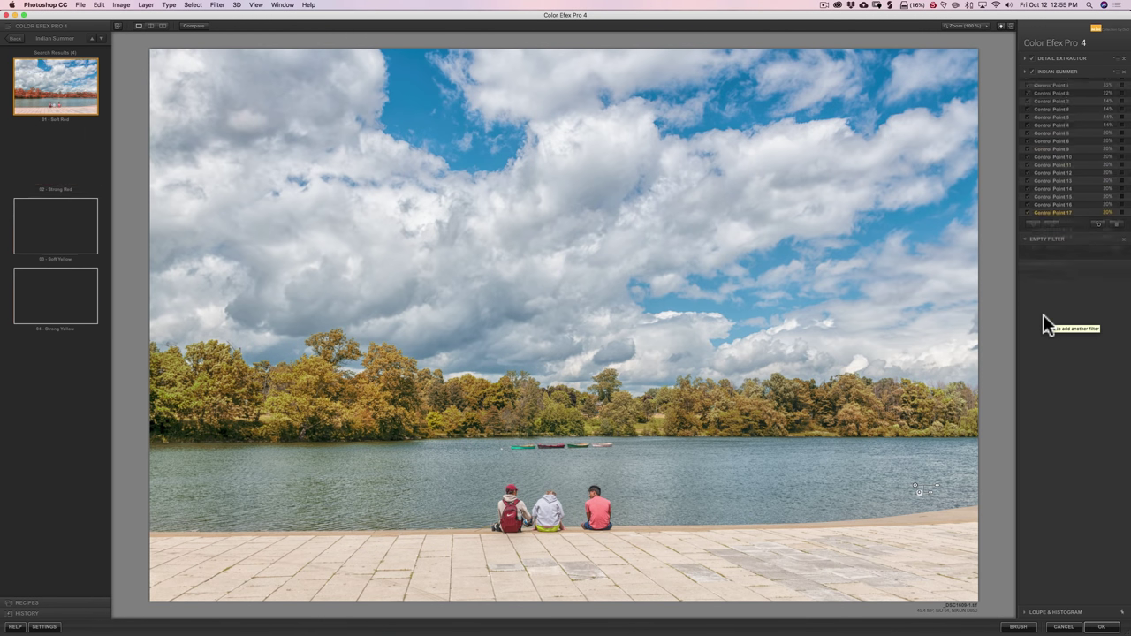
pyautogui.click(15, 38)
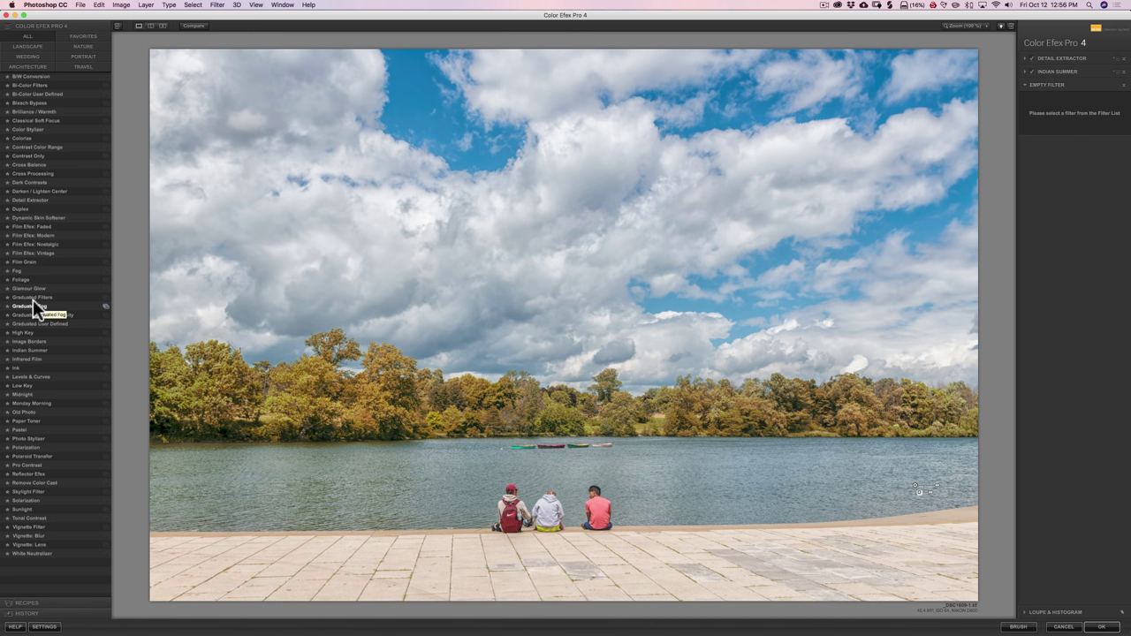
pyautogui.click(32, 377)
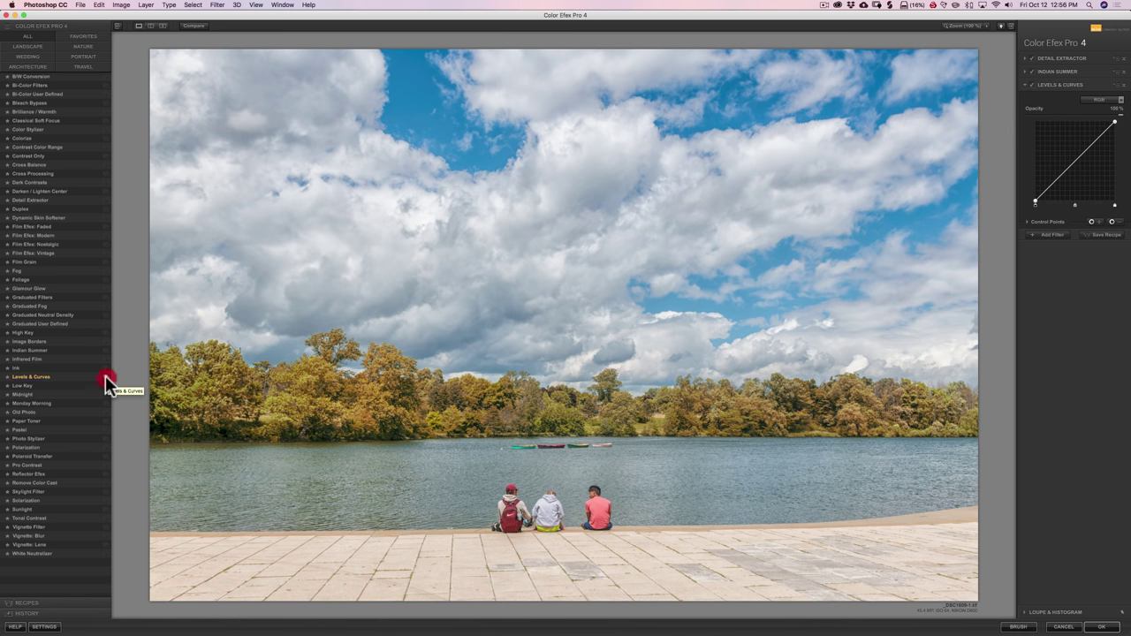
pyautogui.click(105, 376)
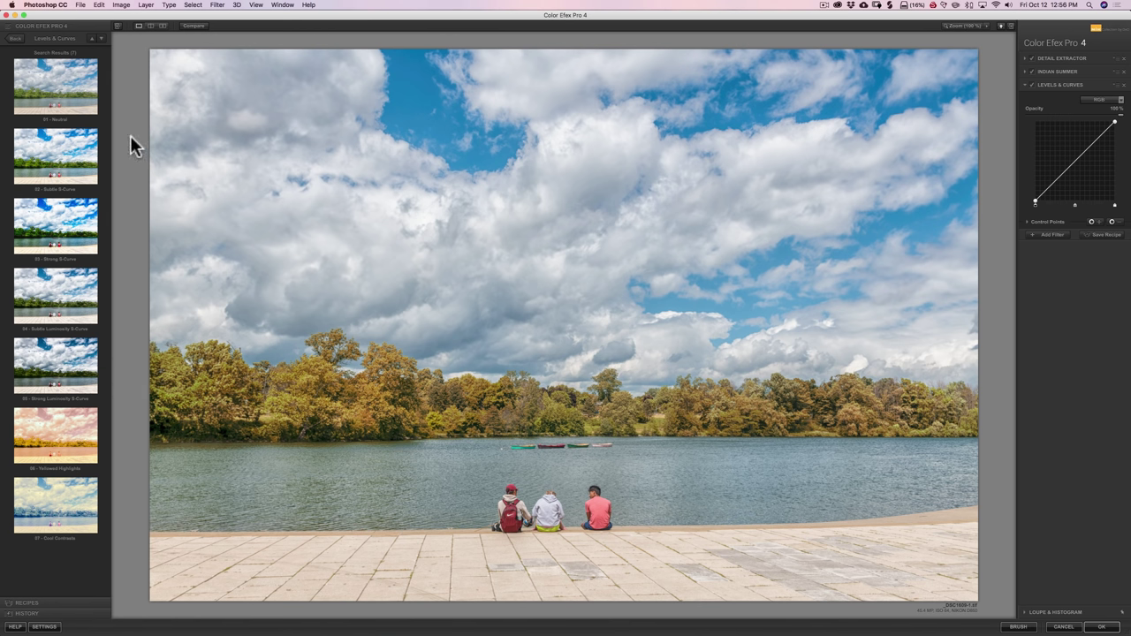
# Step: Apply the 01 - Neutral preset and toggle Levels & Curves off and on to compare
pyautogui.click(55, 79)
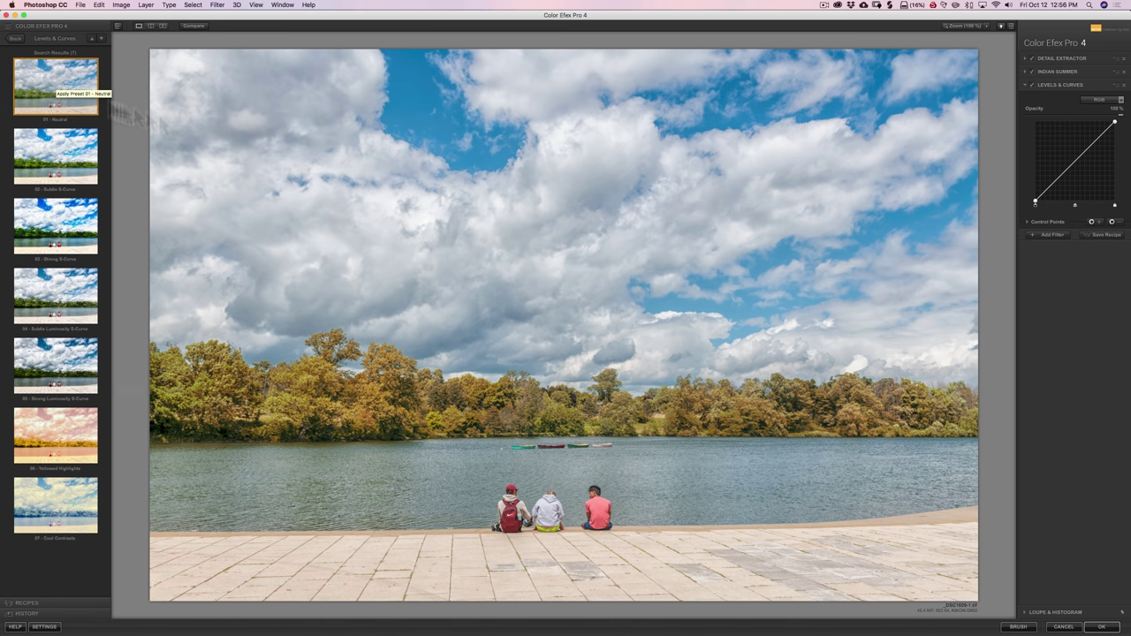
pyautogui.click(1032, 85)
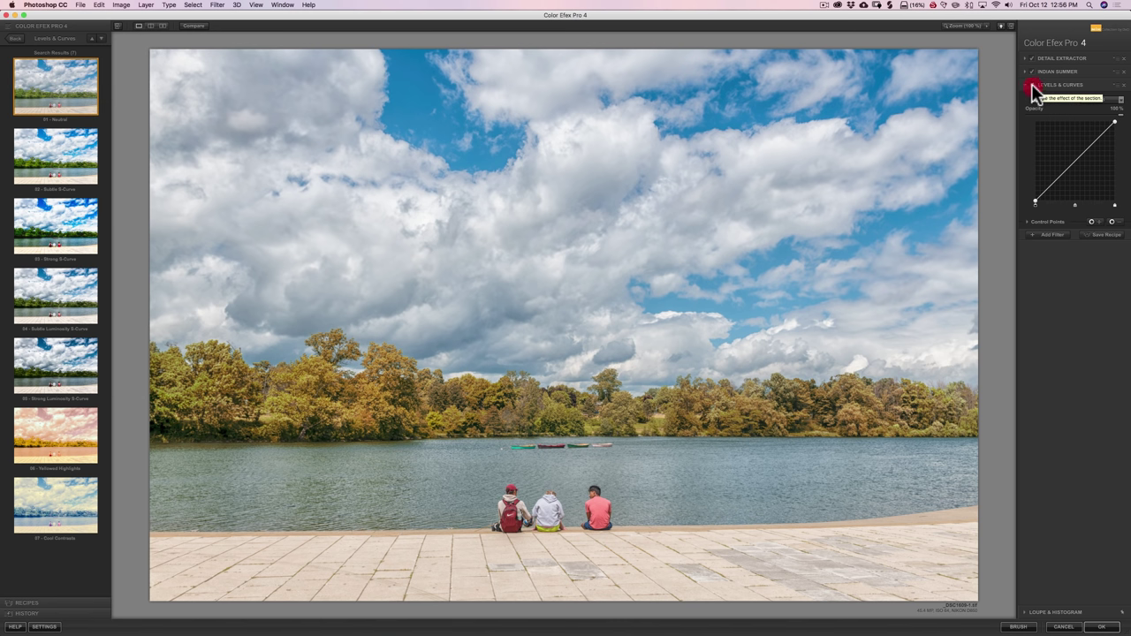
pyautogui.click(1031, 85)
# Step: Try presets 02 through 07, then settle on 02 - Subtle S-Curve
pyautogui.click(56, 165)
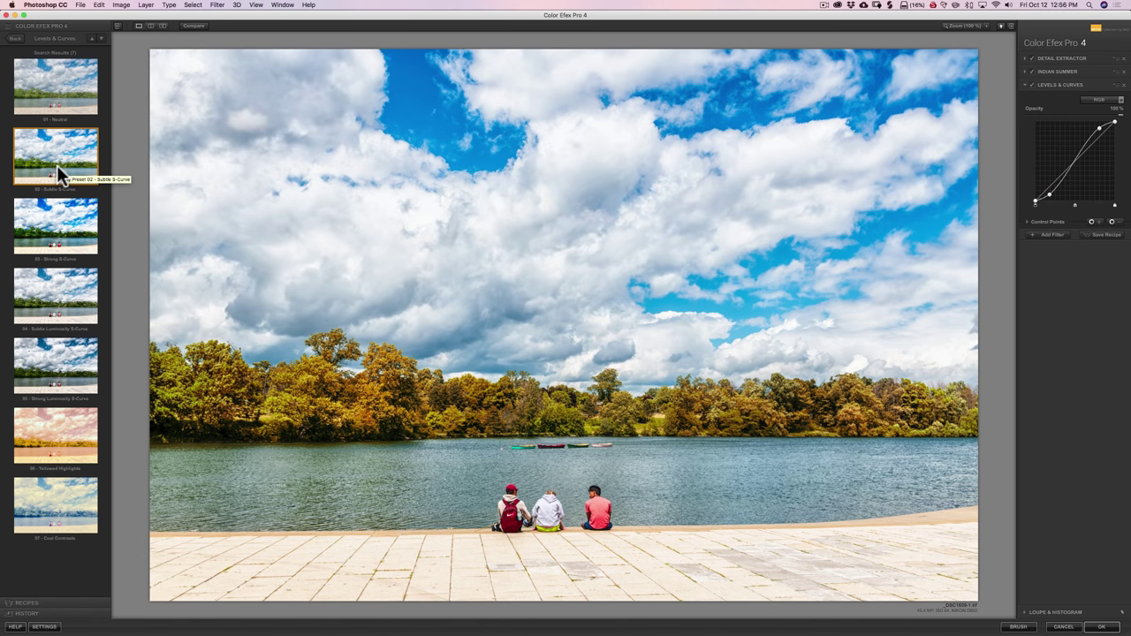
pyautogui.click(52, 229)
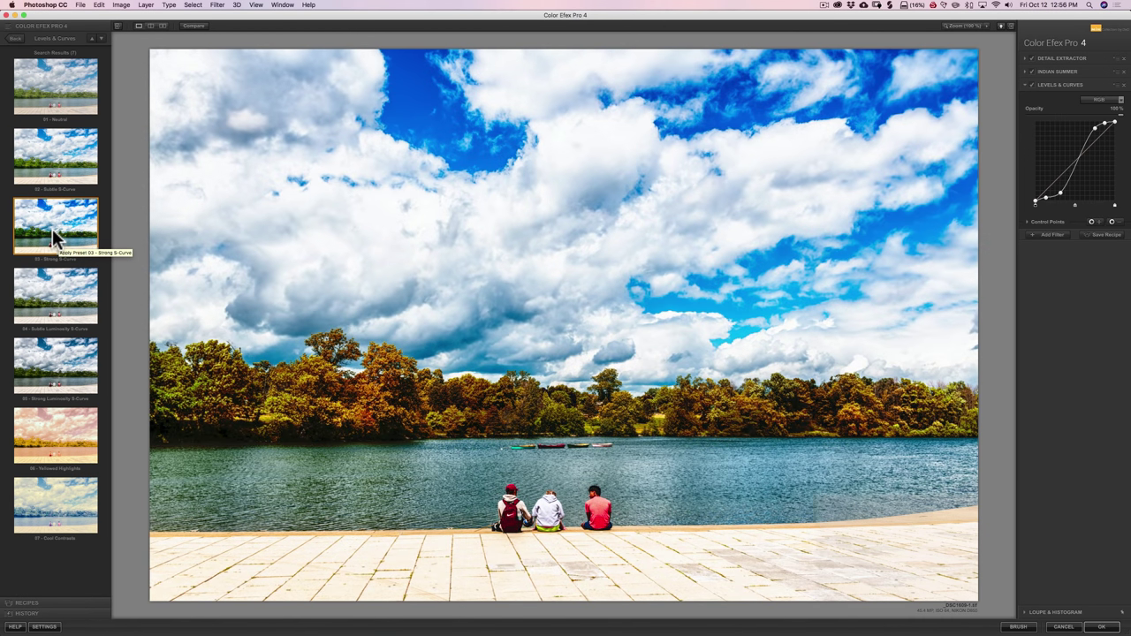
pyautogui.click(56, 297)
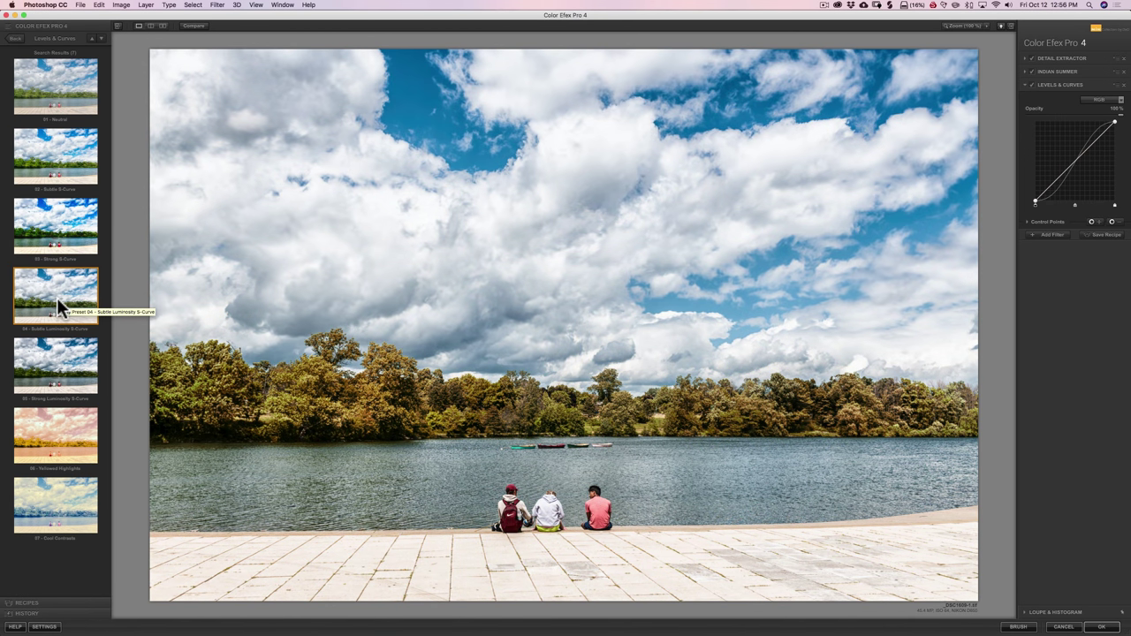
pyautogui.click(56, 354)
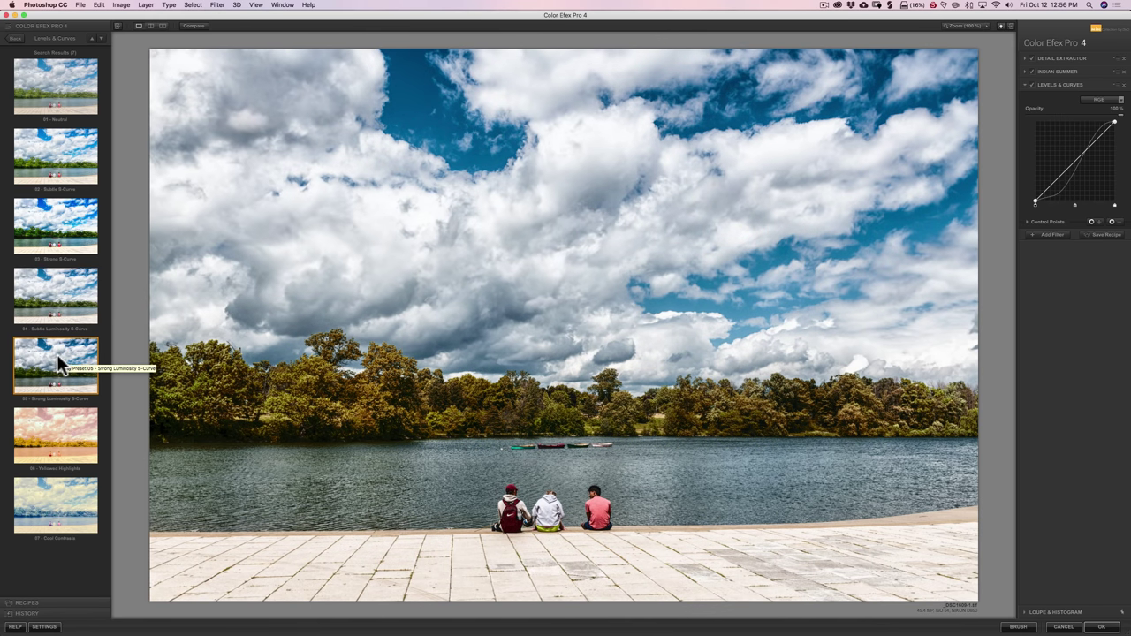
pyautogui.click(68, 429)
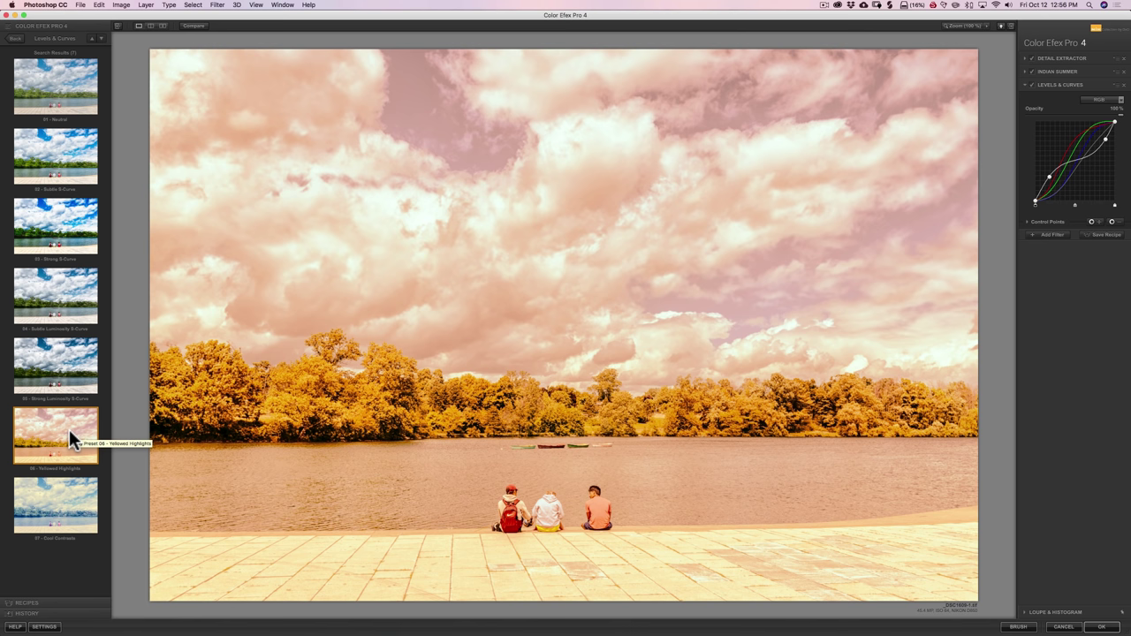
pyautogui.click(64, 506)
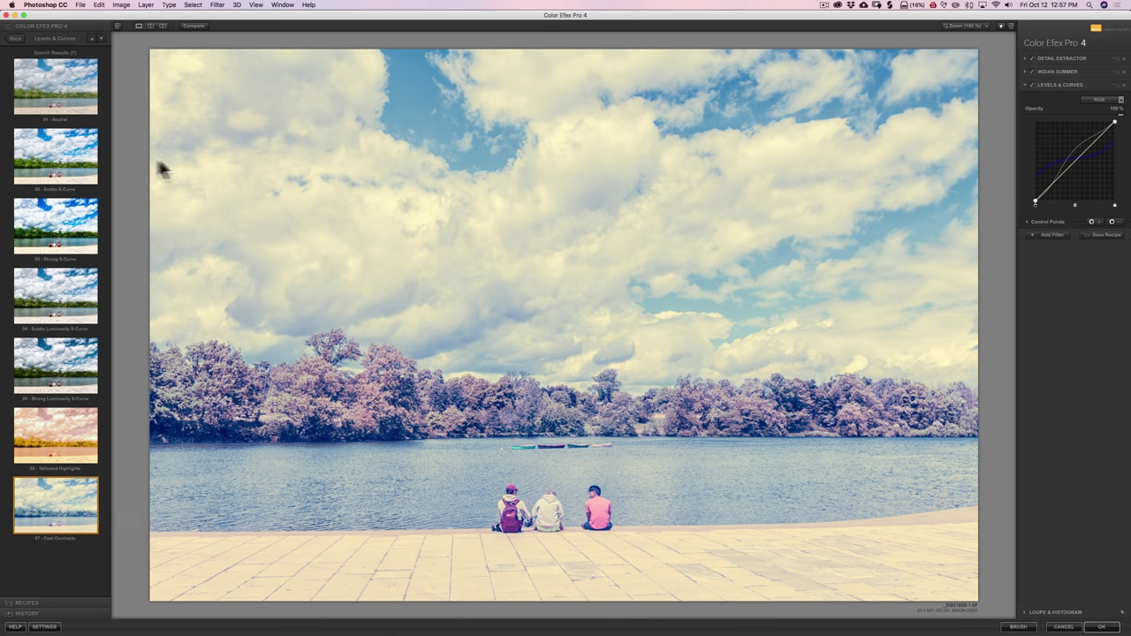
pyautogui.click(63, 156)
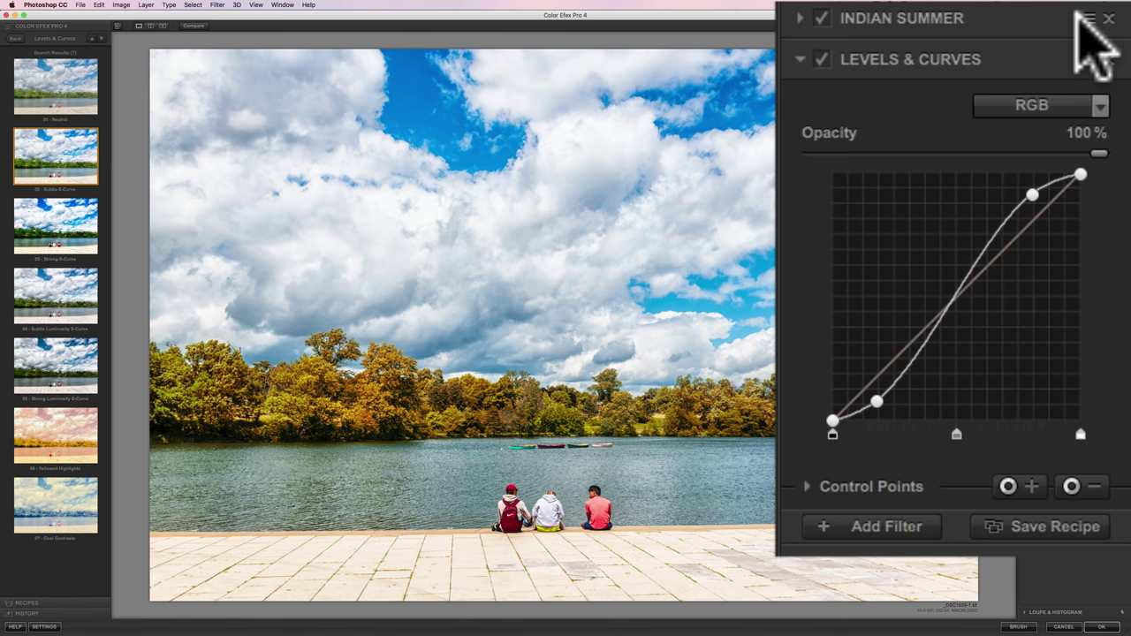
# Step: Copy Control Points from Indian Summer's menu and Paste Control Points into Levels & Curves
pyautogui.click(1081, 16)
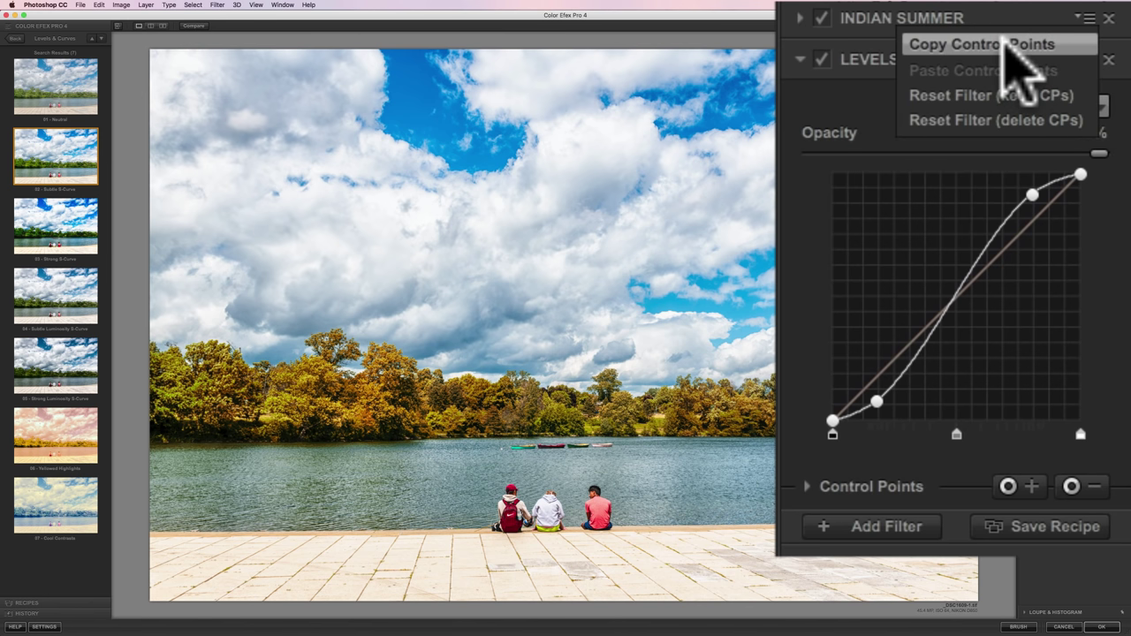
pyautogui.click(1007, 44)
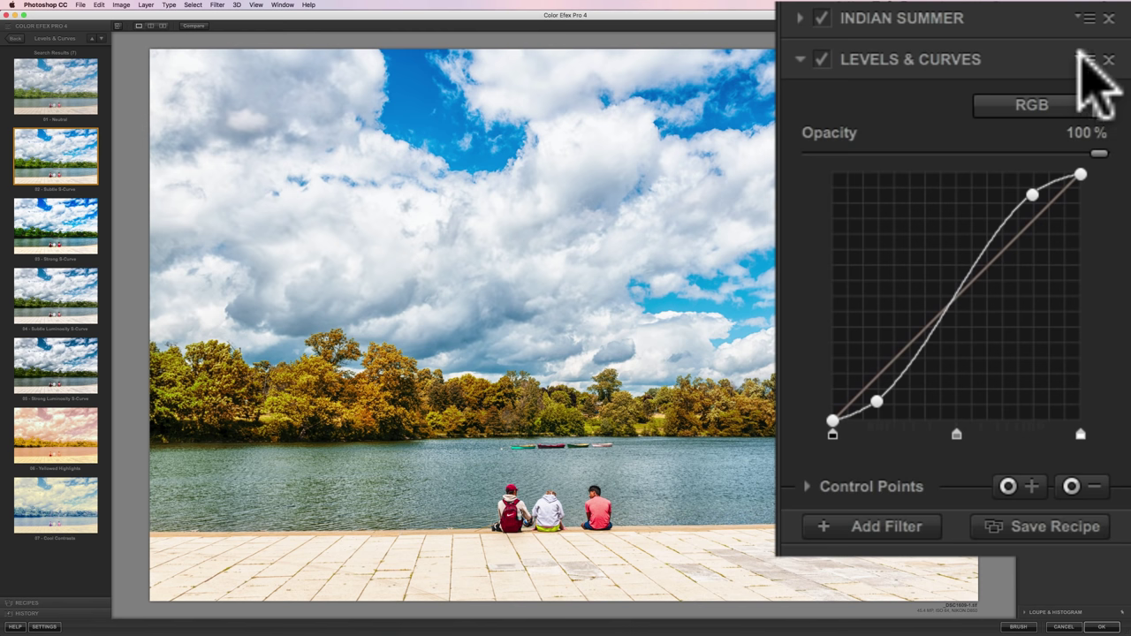
pyautogui.click(1087, 59)
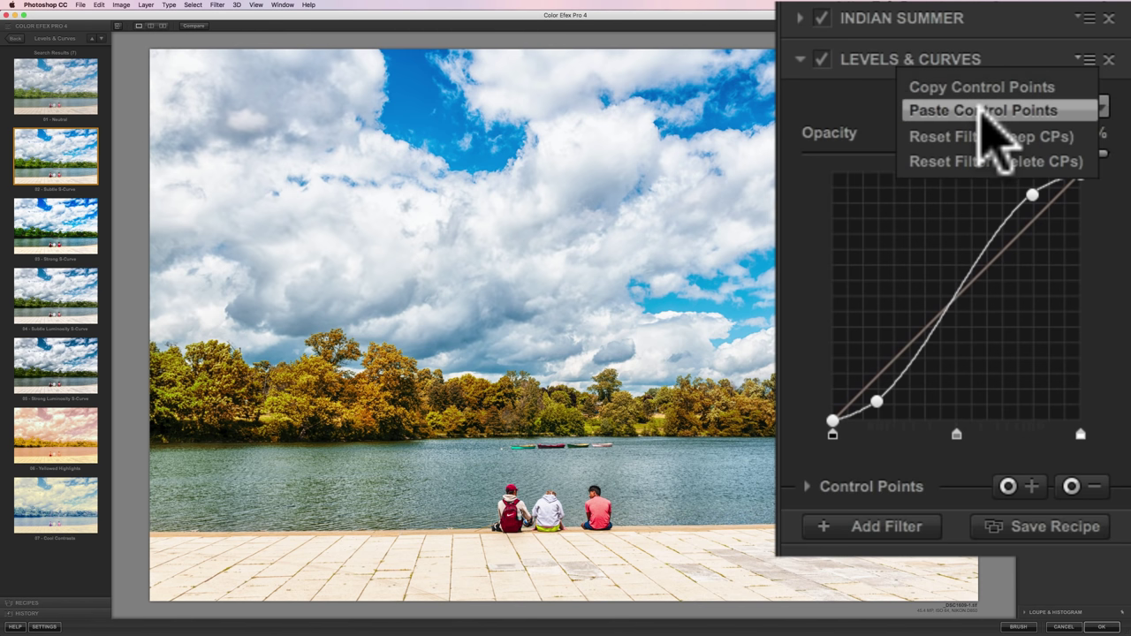
pyautogui.click(982, 112)
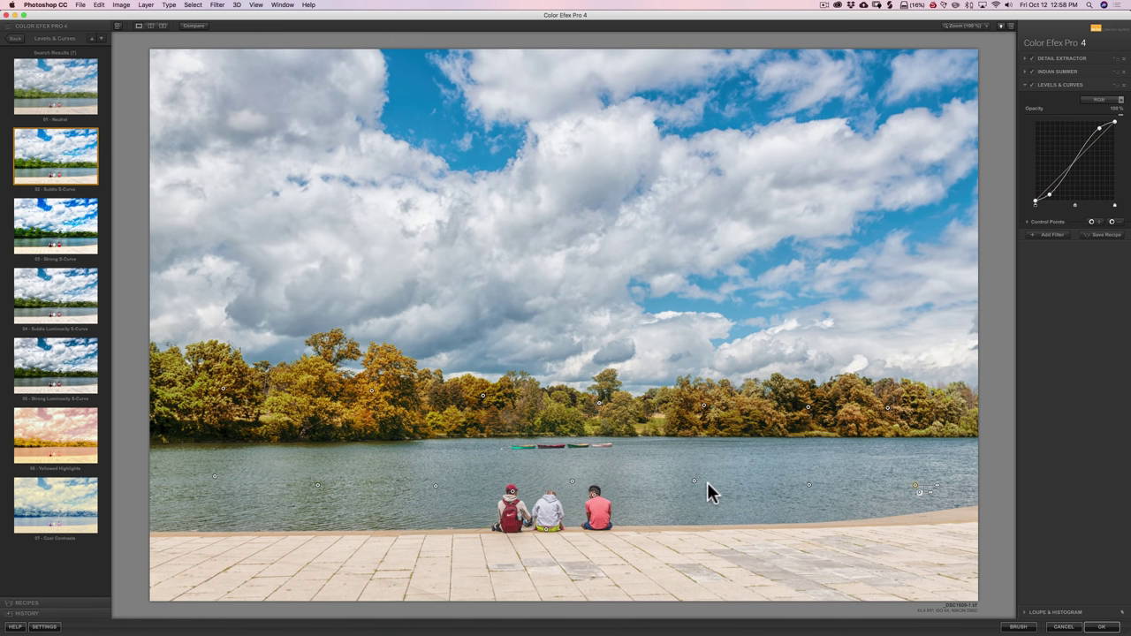
pyautogui.click(1030, 84)
pyautogui.click(1030, 84)
pyautogui.click(1030, 84)
pyautogui.click(1030, 84)
pyautogui.click(1030, 84)
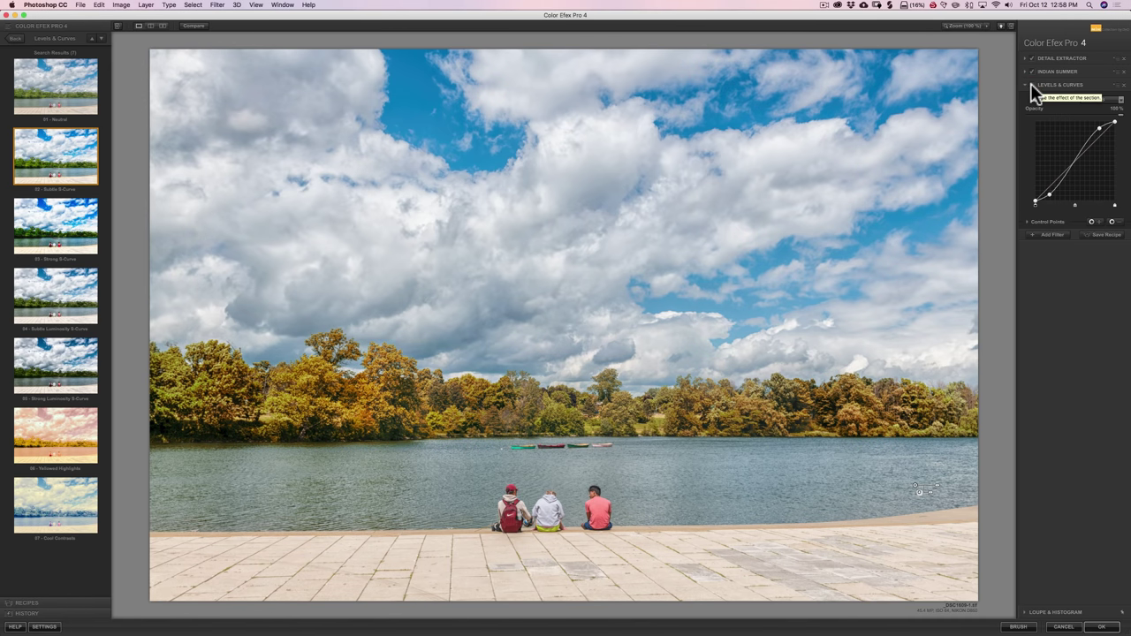
pyautogui.click(1030, 84)
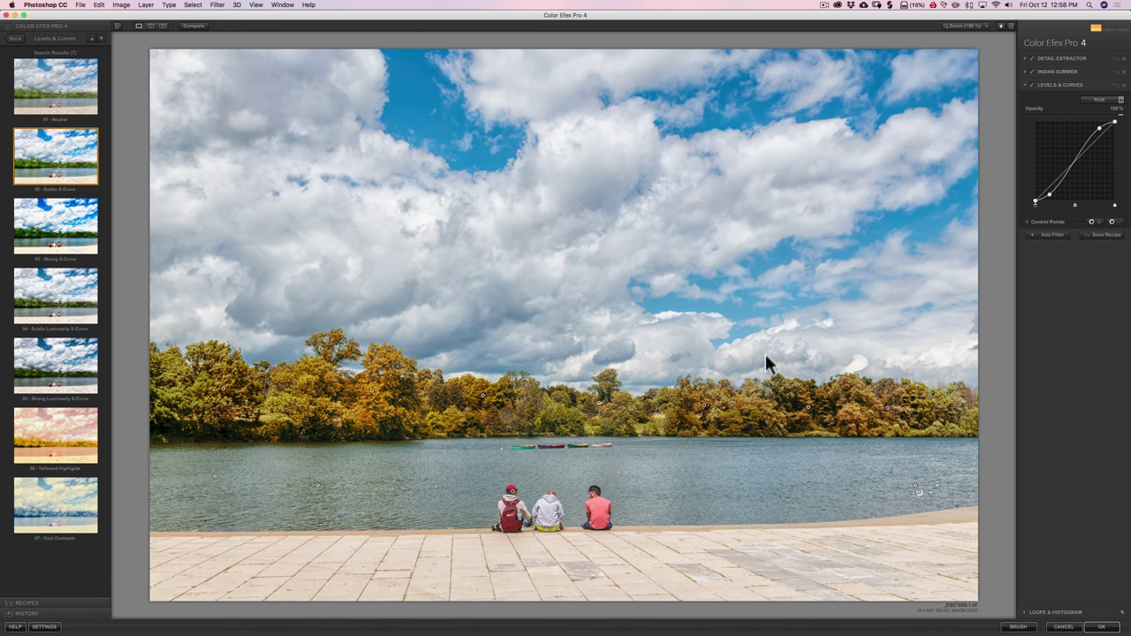
pyautogui.click(1029, 85)
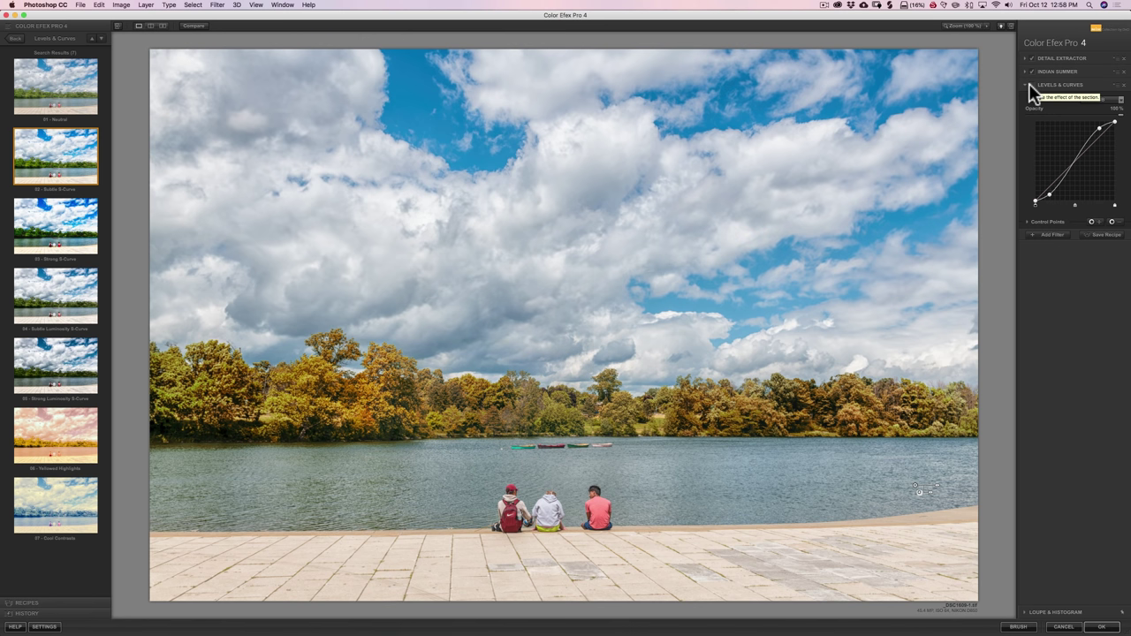
pyautogui.click(1029, 83)
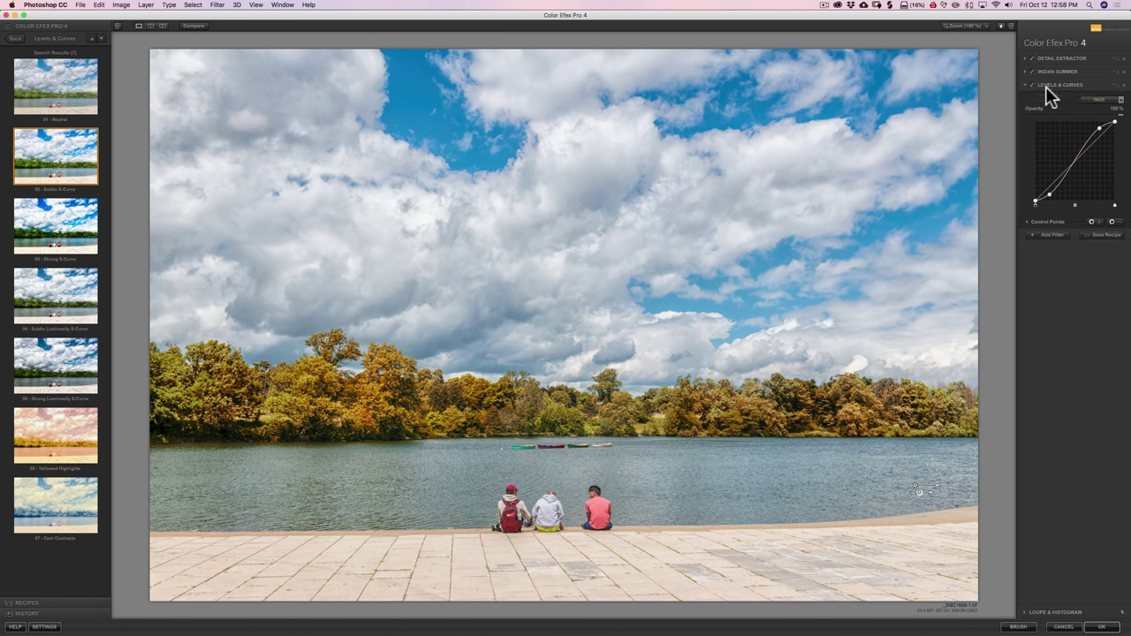
# Step: Lower Detail Extractor from 25% to about 18%, then compare against the original photo
pyautogui.click(1096, 57)
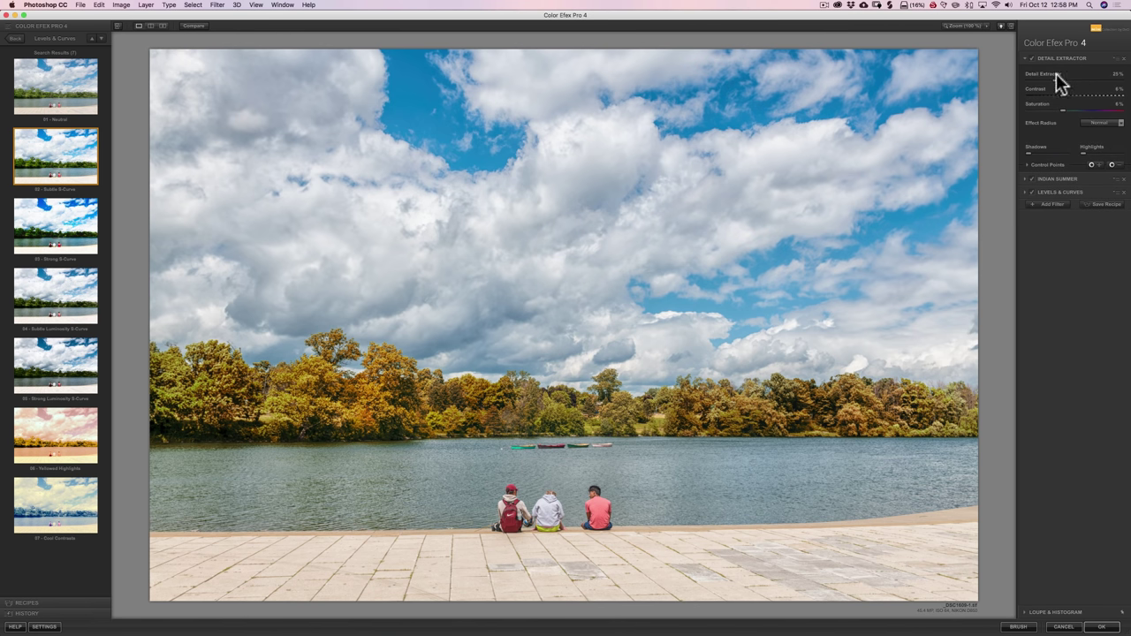
pyautogui.moveTo(1053, 77); pyautogui.dragTo(1050, 77)
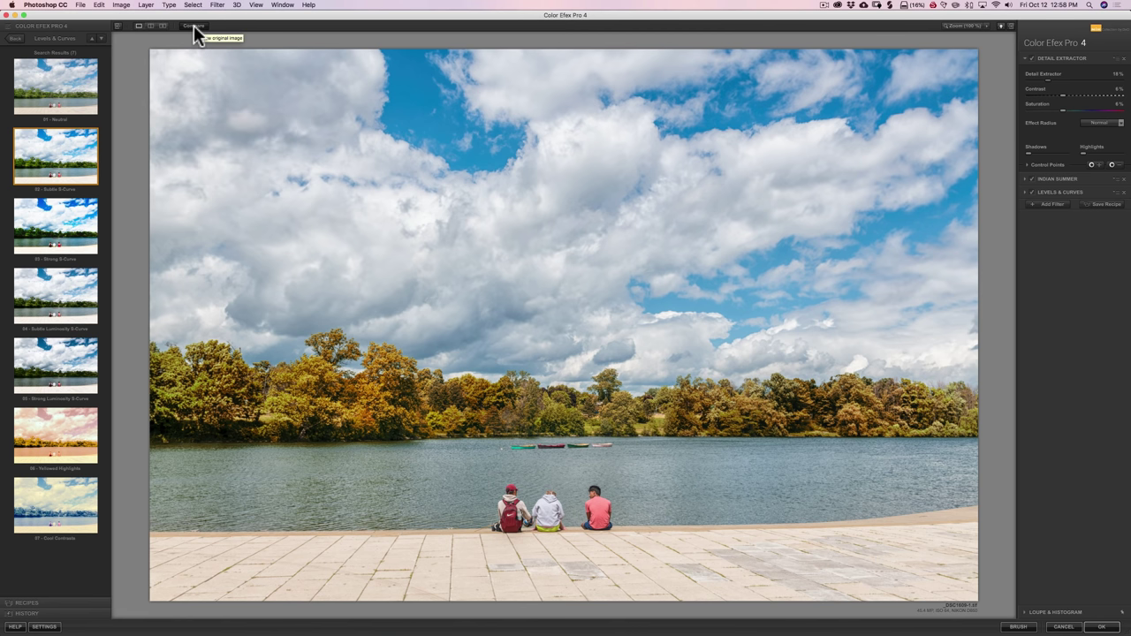
pyautogui.click(194, 25)
pyautogui.click(194, 26)
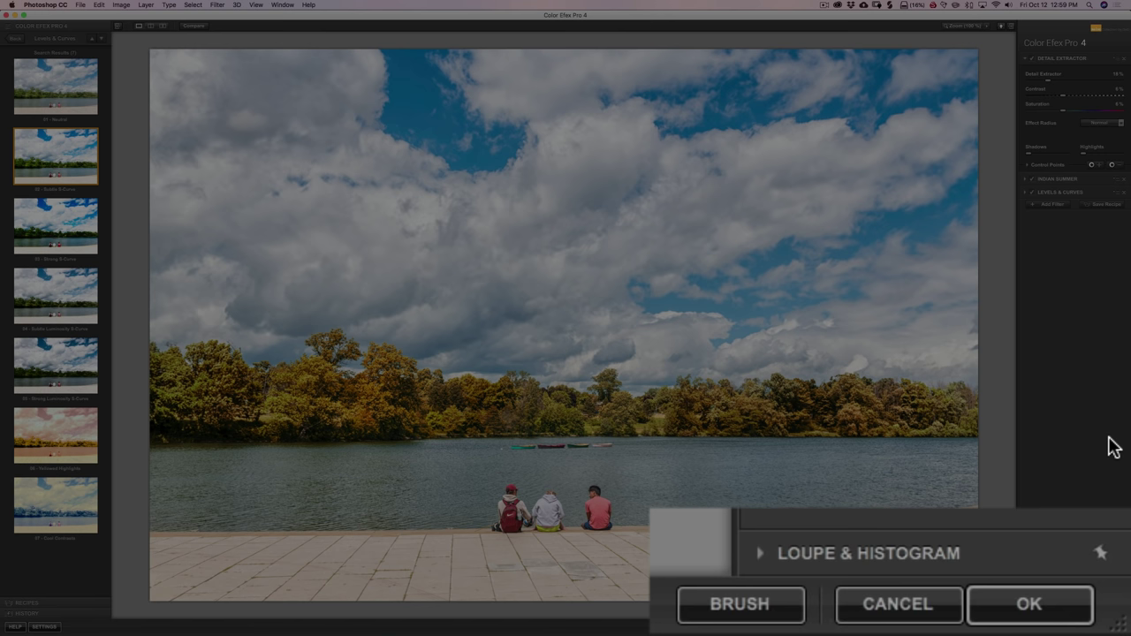
# Step: Apply the Detail Extractor, Indian Summer and Levels & Curves stack with OK
pyautogui.click(1041, 604)
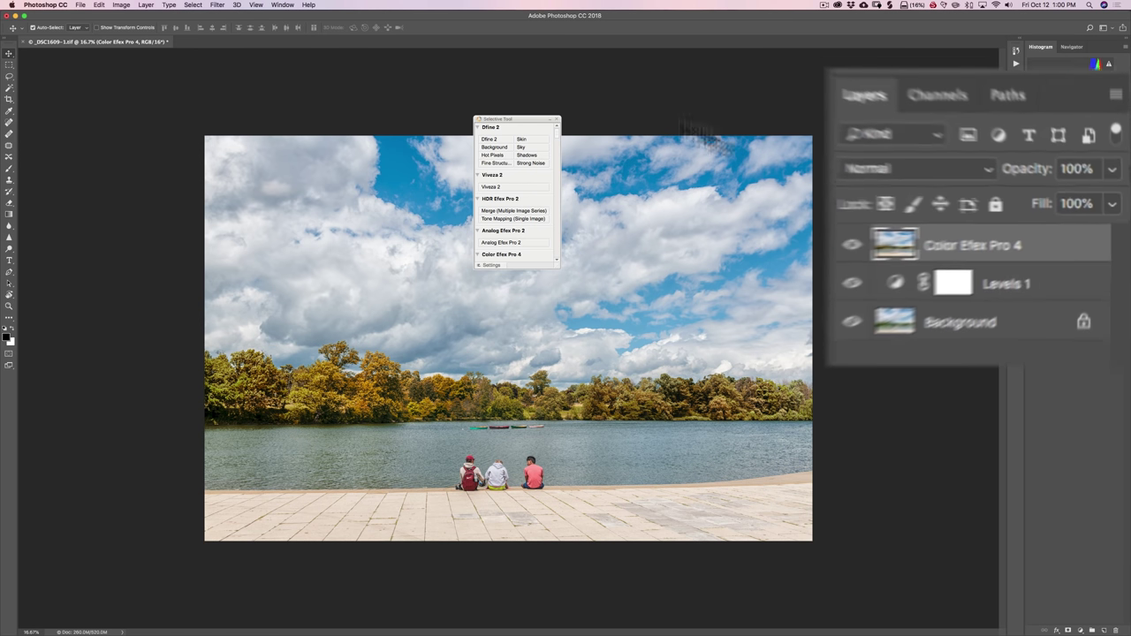
# Step: Close Selective Tool, flip the Color Efex Pro 4 layer's visibility, then delete it and Levels 1
pyautogui.click(556, 119)
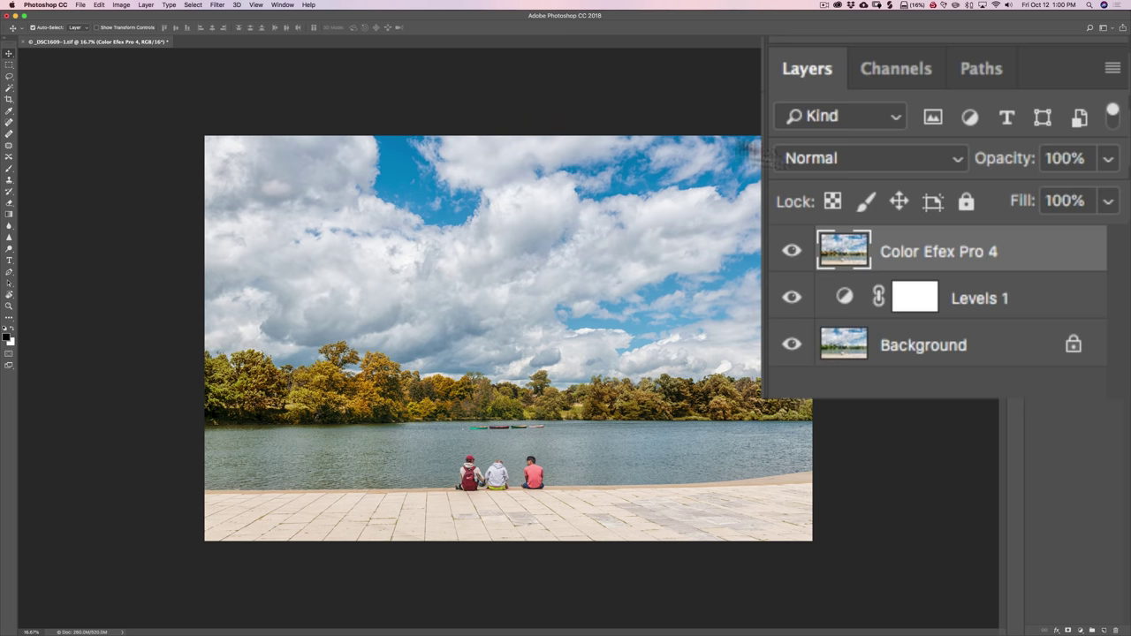
pyautogui.click(793, 251)
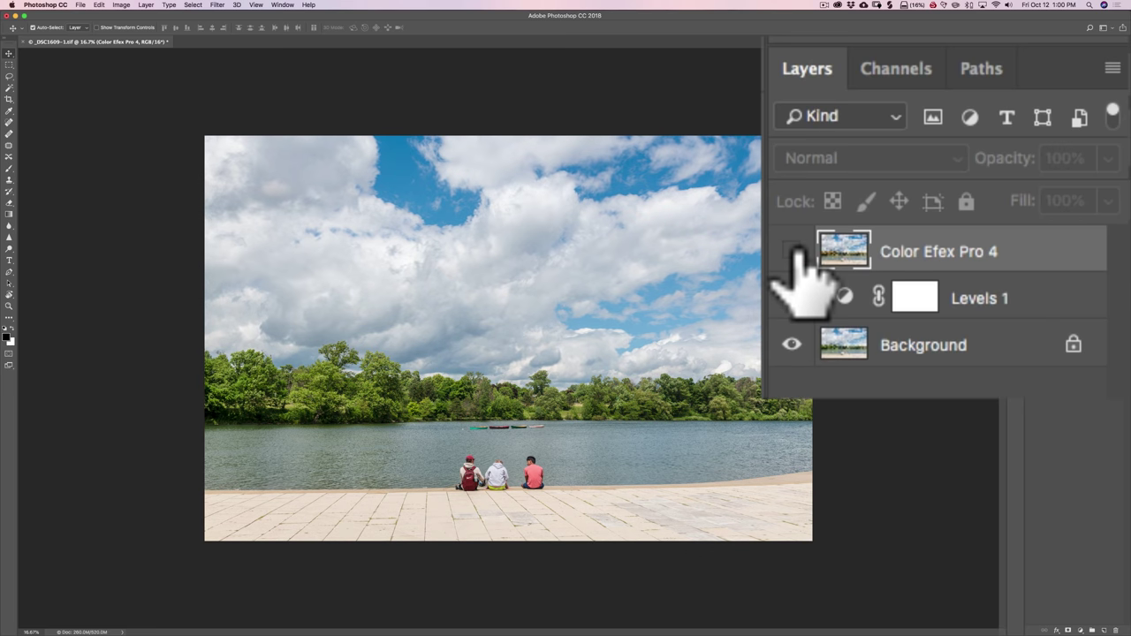
pyautogui.click(792, 251)
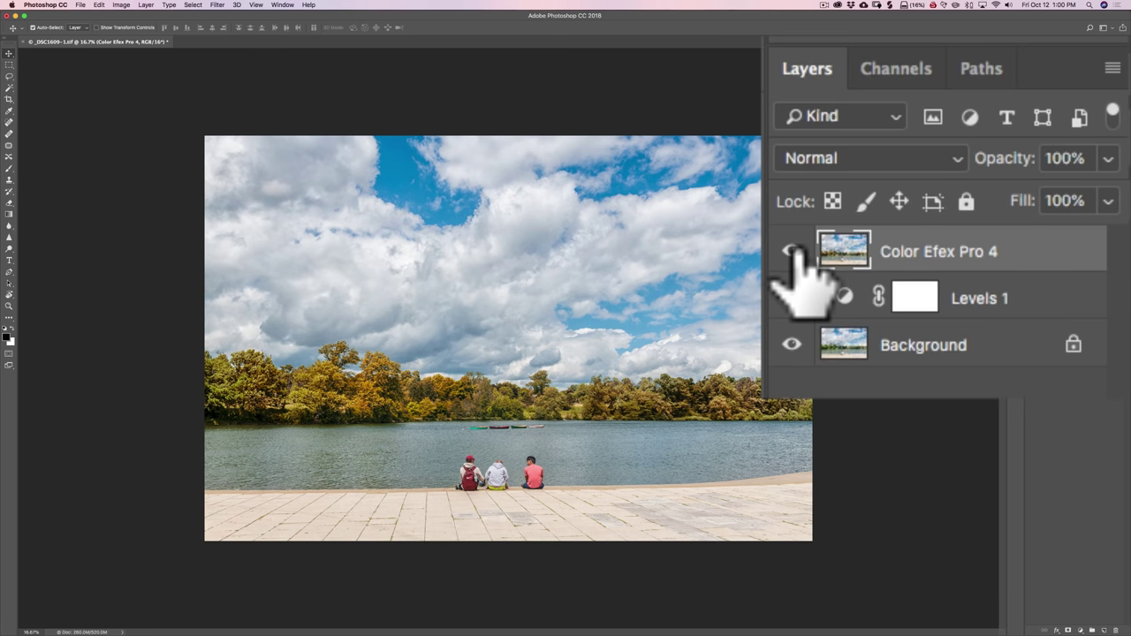
pyautogui.click(793, 252)
pyautogui.click(793, 252)
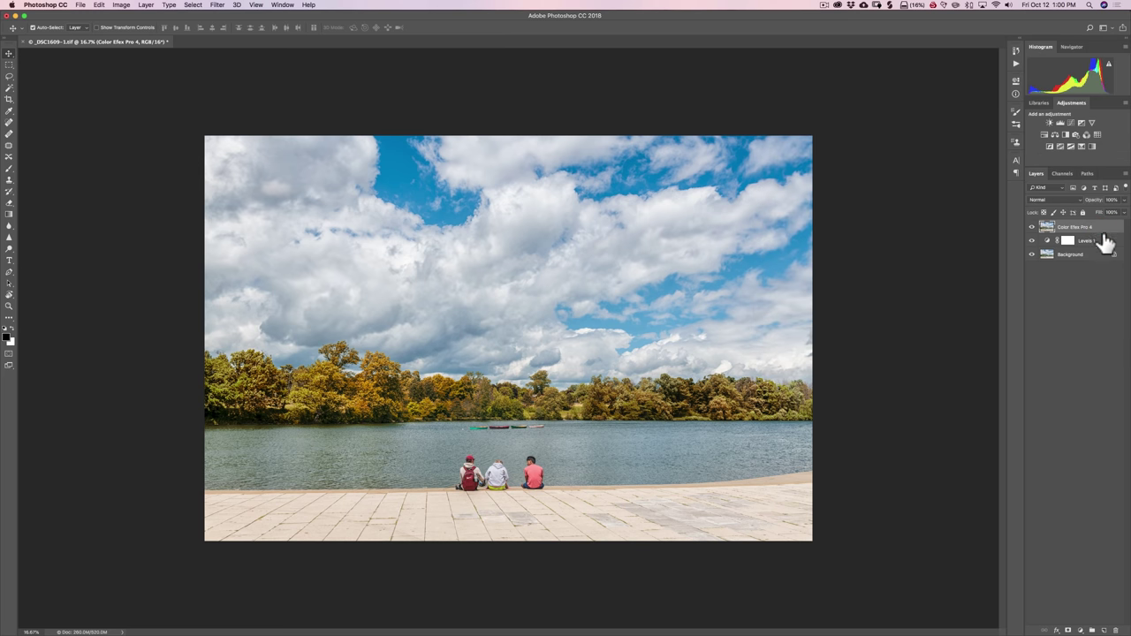
pyautogui.press('BackSpace')
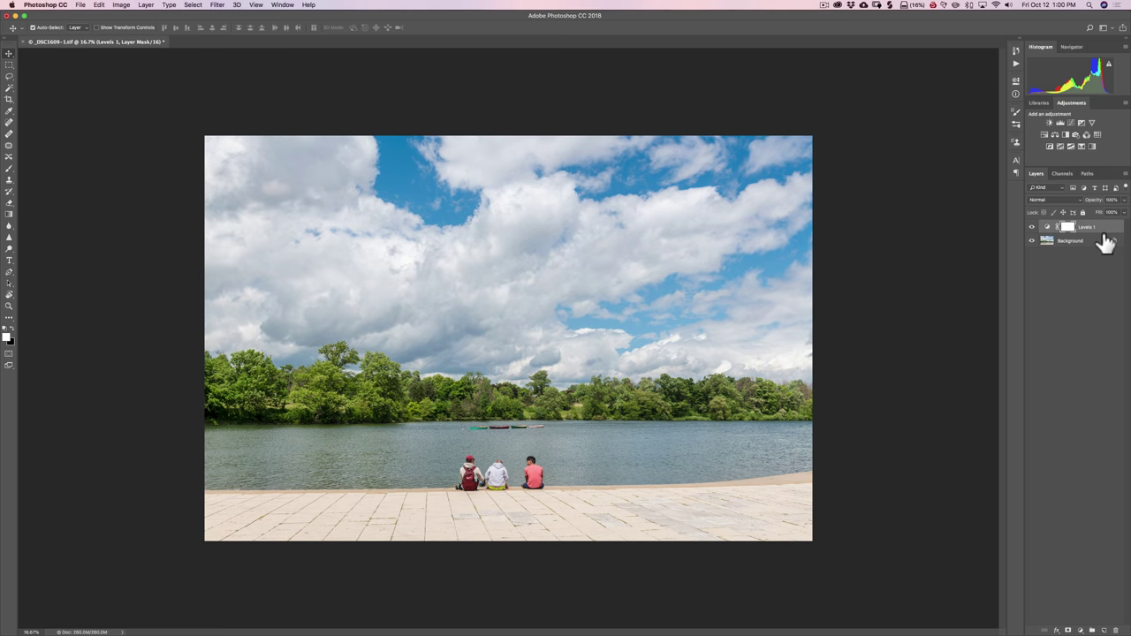
pyautogui.press('BackSpace')
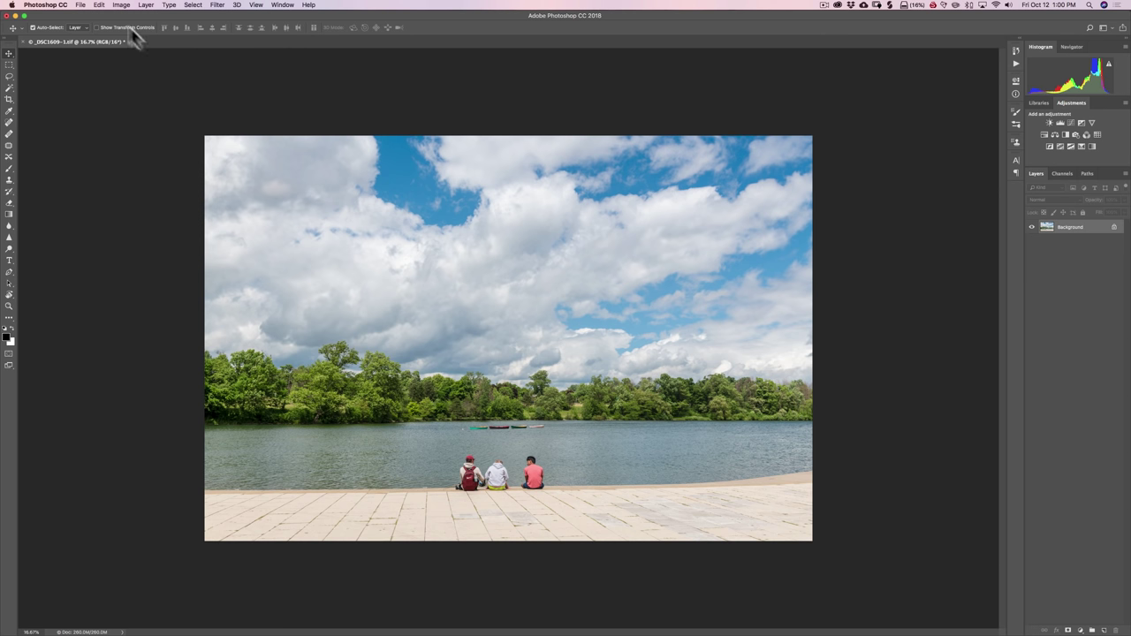
# Step: Launch Color Efex Pro 4 from the Nik Collection filters on the lakeside photo
pyautogui.click(218, 5)
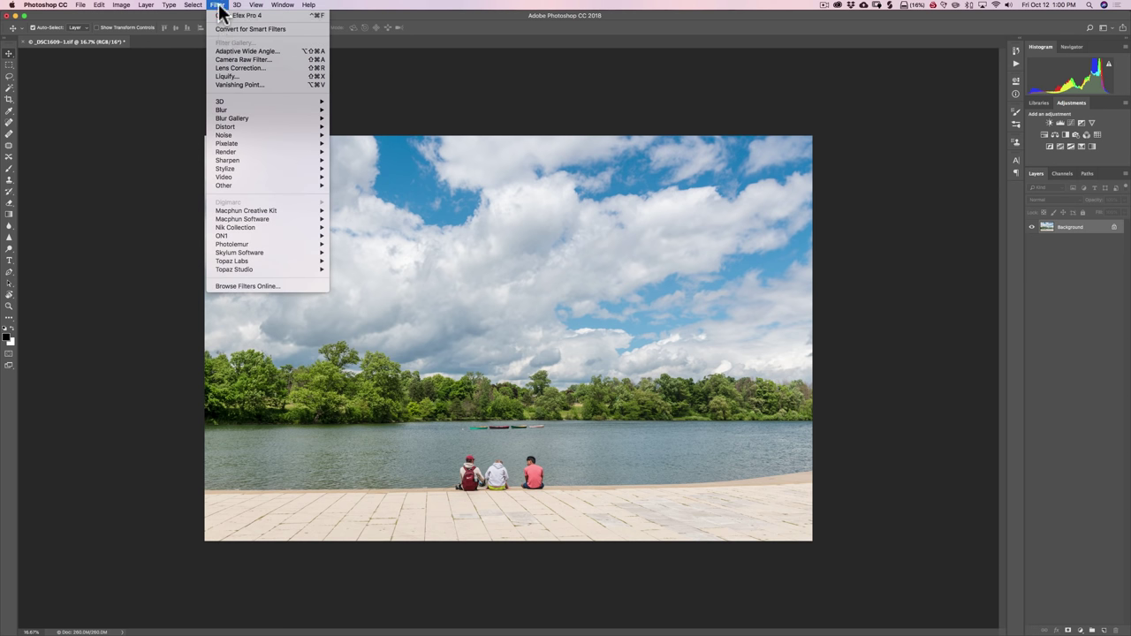
pyautogui.moveTo(251, 227)
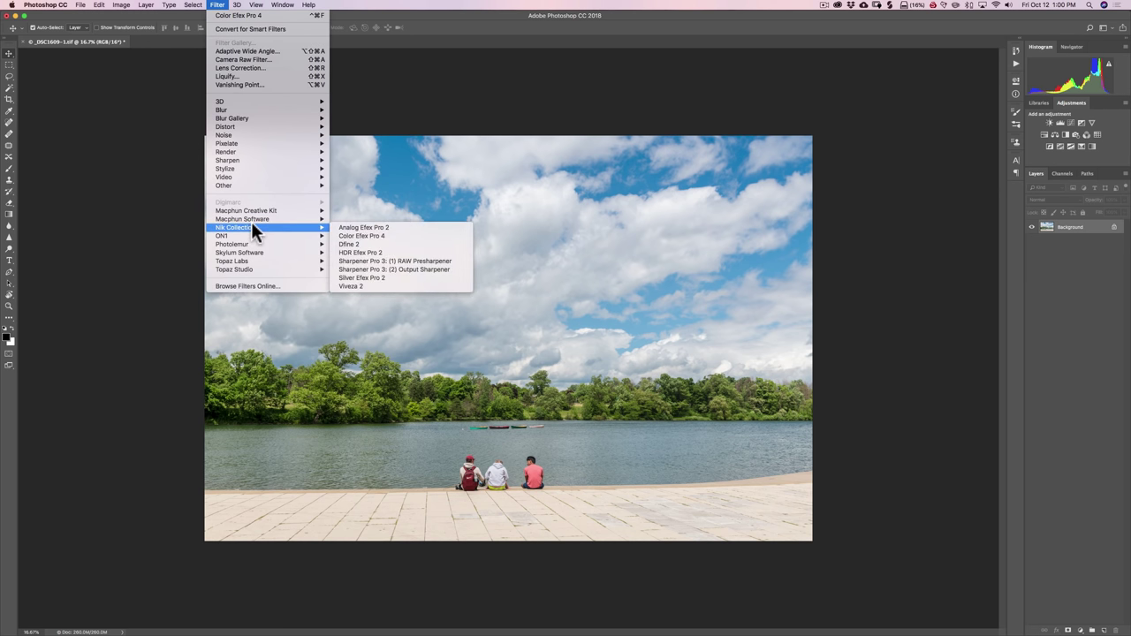
pyautogui.click(361, 235)
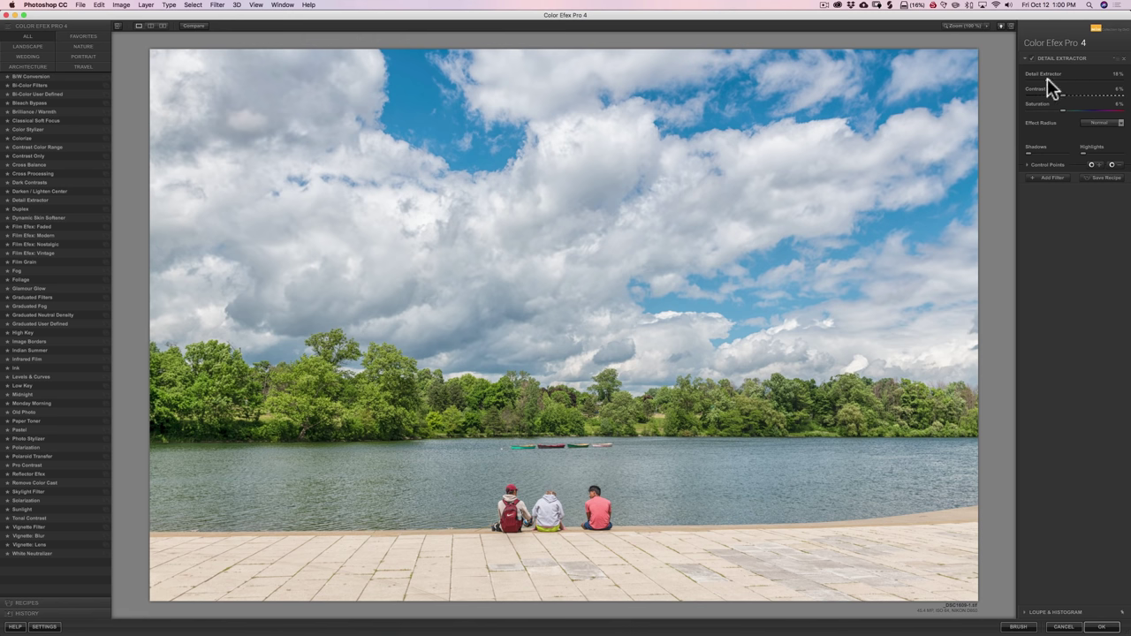
# Step: Raise the Detail Extractor strength from 18% to 85%
pyautogui.moveTo(1047, 77); pyautogui.dragTo(1127, 86)
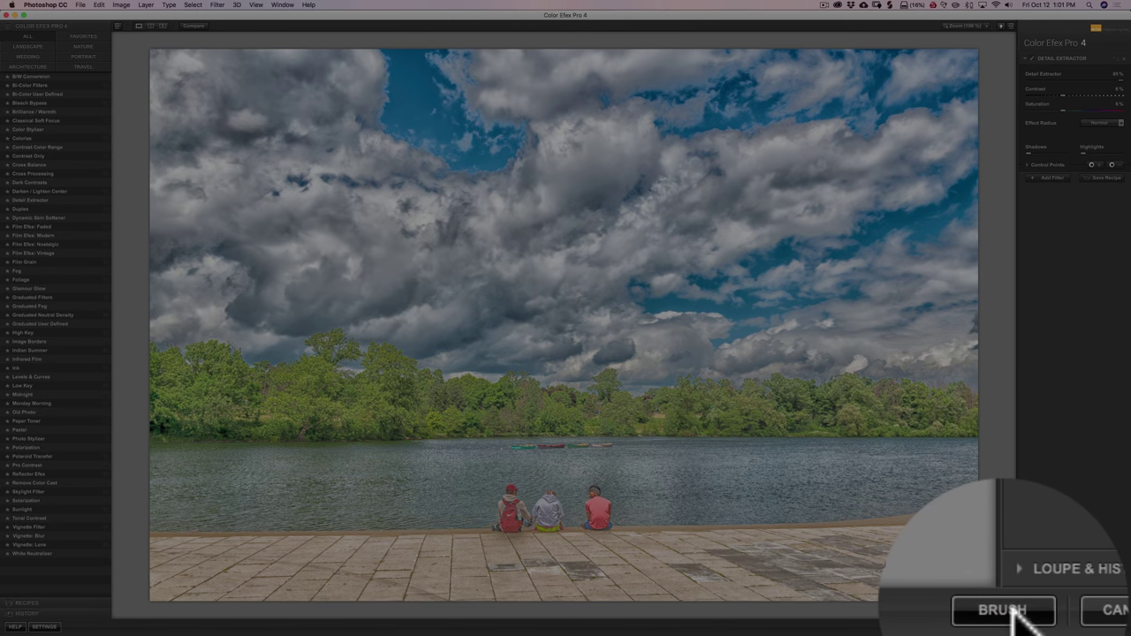
# Step: Return the Detail Extractor result to Photoshop as a layer with an all-black mask
pyautogui.click(1007, 611)
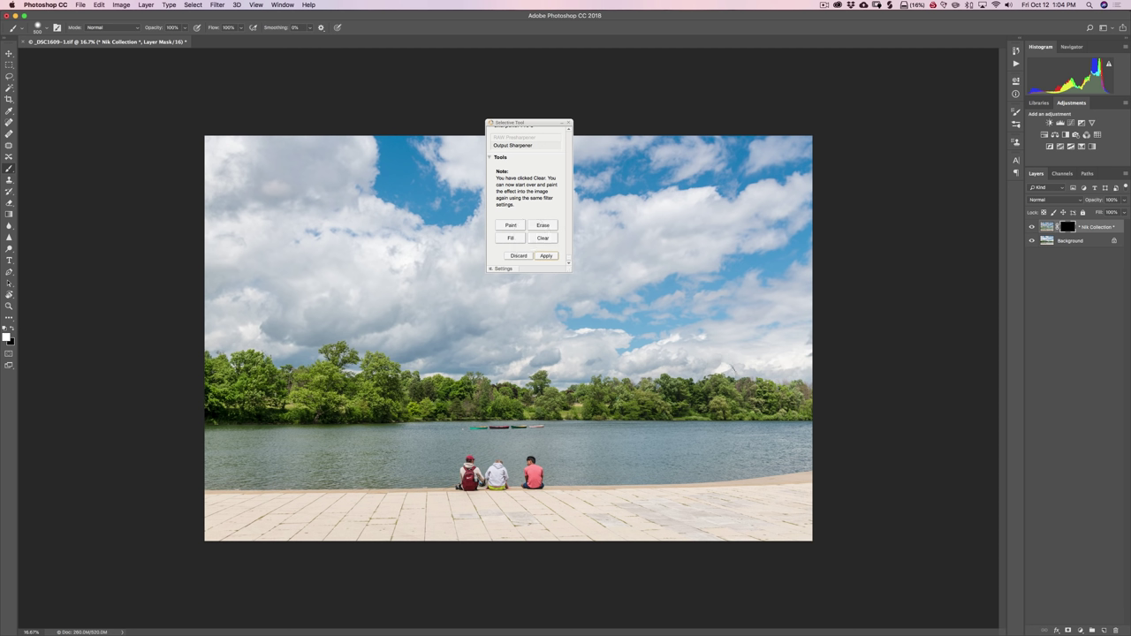
# Step: Paint the Detail Extractor effect into the mask over the right-hand and left treelines
pyautogui.moveTo(722, 402)
pyautogui.mouseDown()
pyautogui.moveTo(809, 399)
pyautogui.moveTo(228, 404)
pyautogui.moveTo(222, 384)
pyautogui.moveTo(202, 404)
pyautogui.moveTo(203, 383)
pyautogui.moveTo(252, 370)
pyautogui.moveTo(318, 385)
pyautogui.moveTo(399, 374)
pyautogui.moveTo(461, 384)
pyautogui.mouseUp()
pyautogui.click(313, 392)
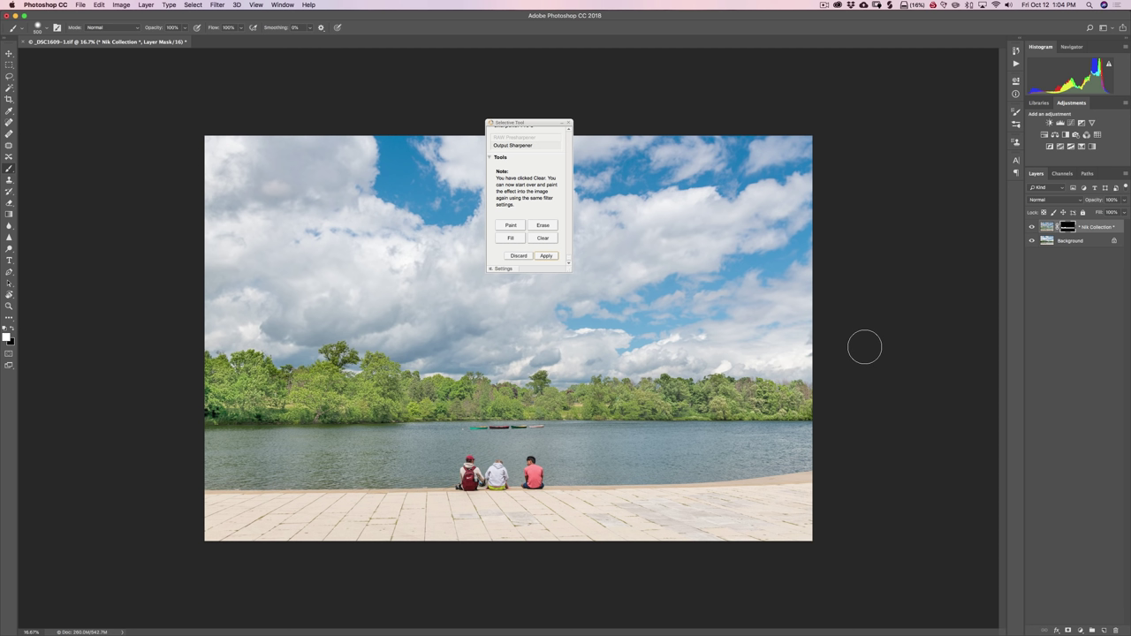